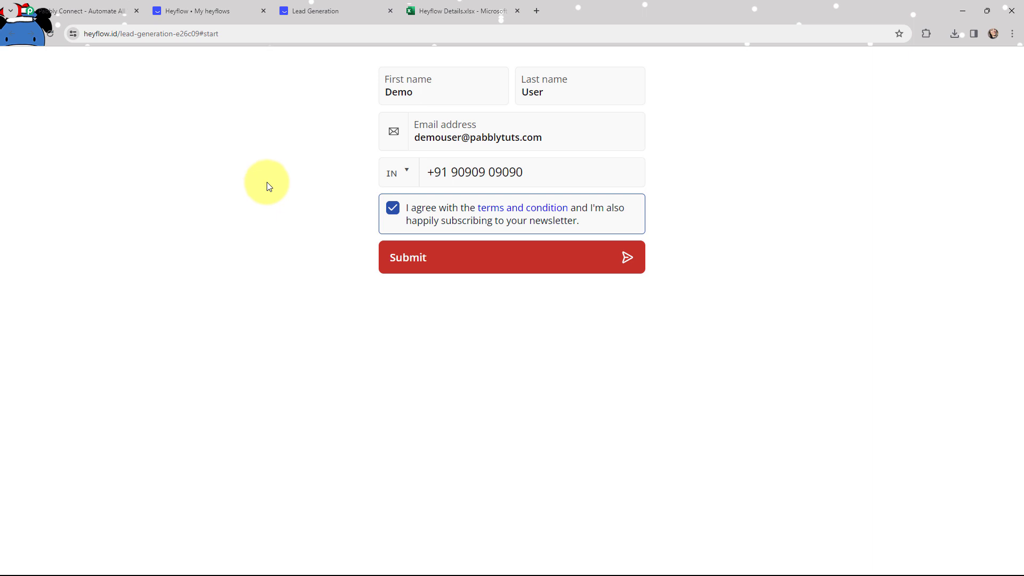
# Switch to the Heyflow Details workbook to see the matching demo row.
pyautogui.click(457, 10)
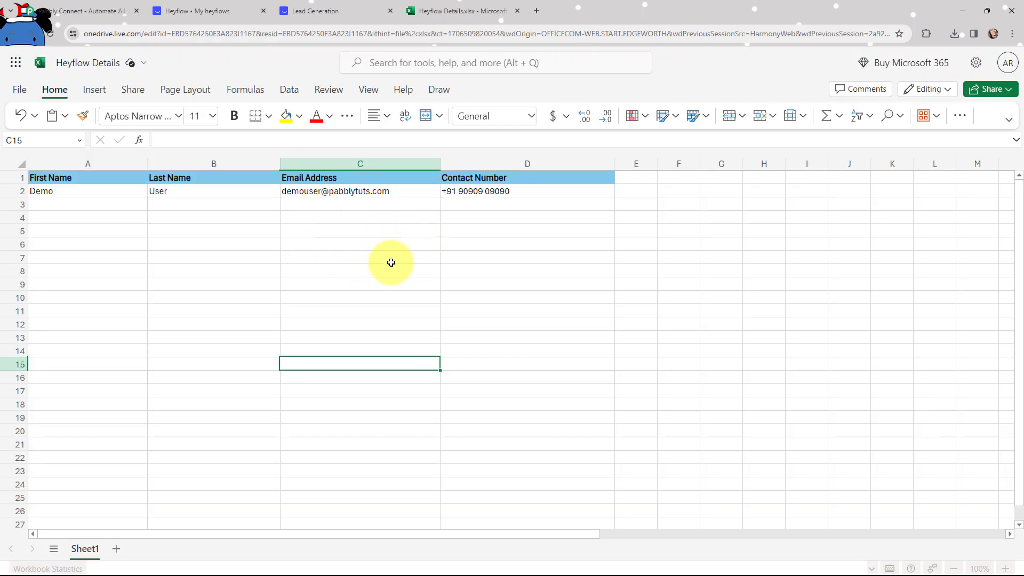
# Switch from the Excel workbook to the Pabbly Connect tab with Ctrl+1.
pyautogui.hotkey('ctrl', '1')
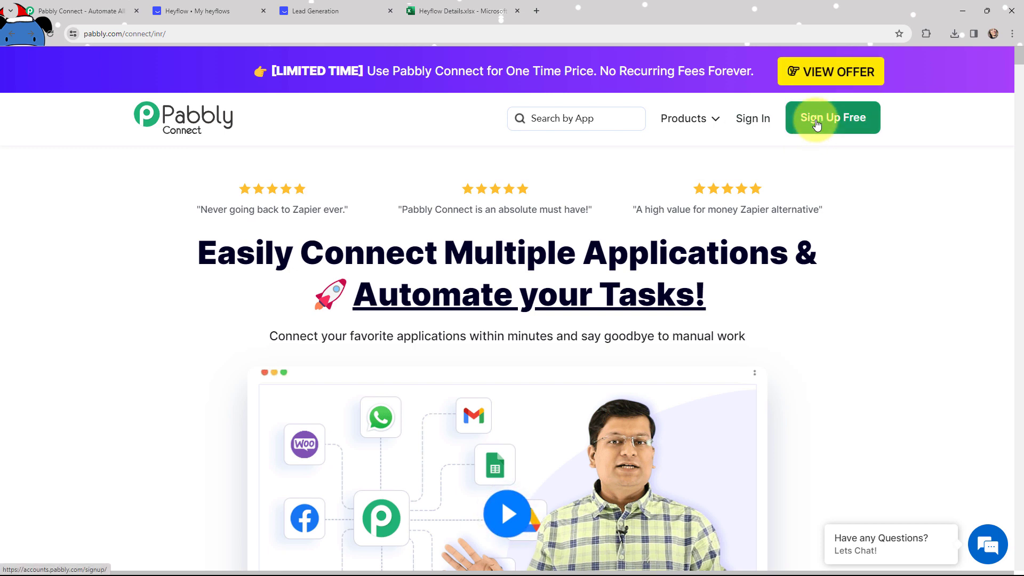
# Sign in to Pabbly and access Pabbly Connect from the All Apps page.
pyautogui.click(753, 124)
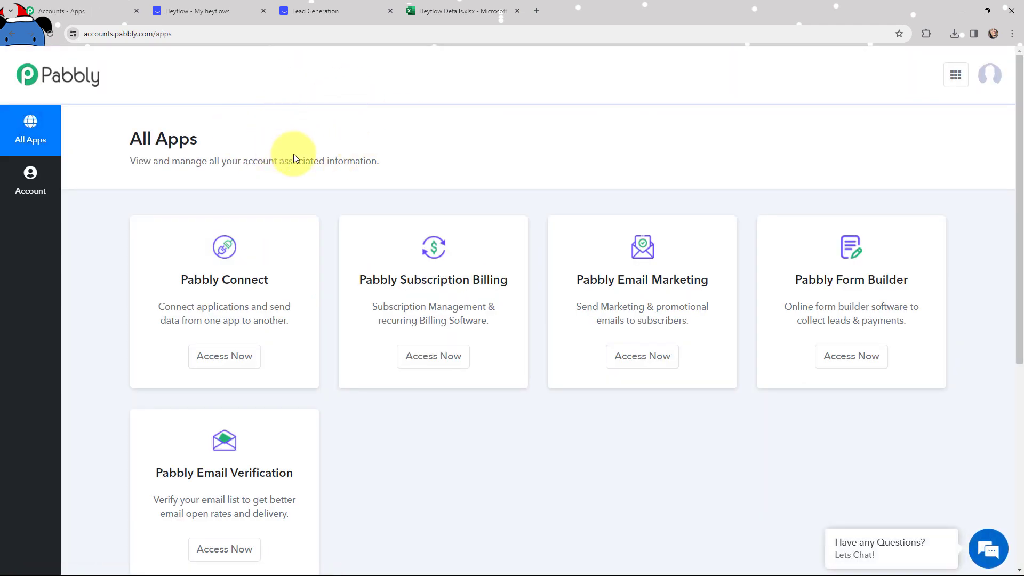
pyautogui.click(221, 358)
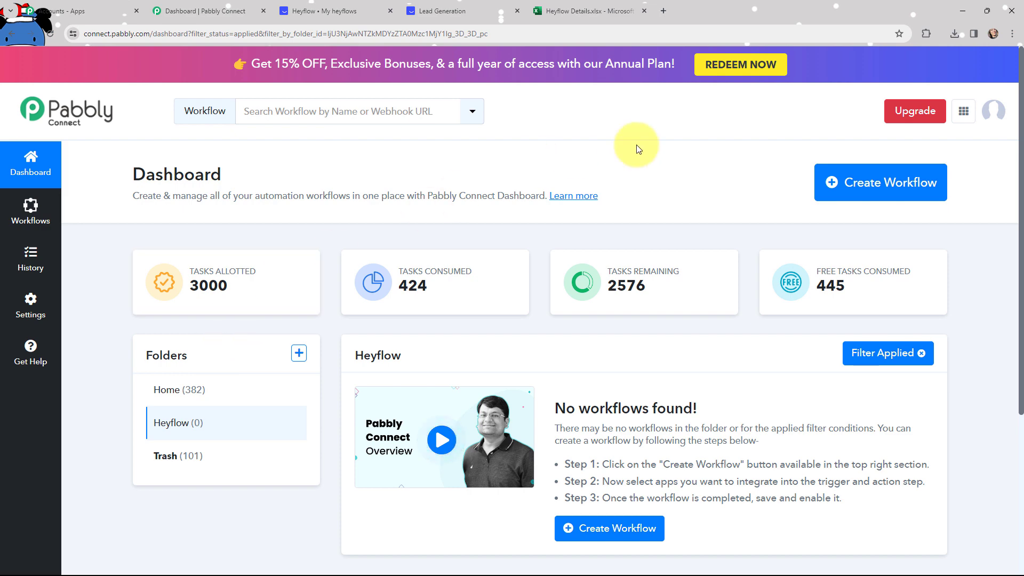
# Create a workflow named 'Add Heyflow Response in Microsoft Excel' in the Heyflow folder.
pyautogui.click(850, 184)
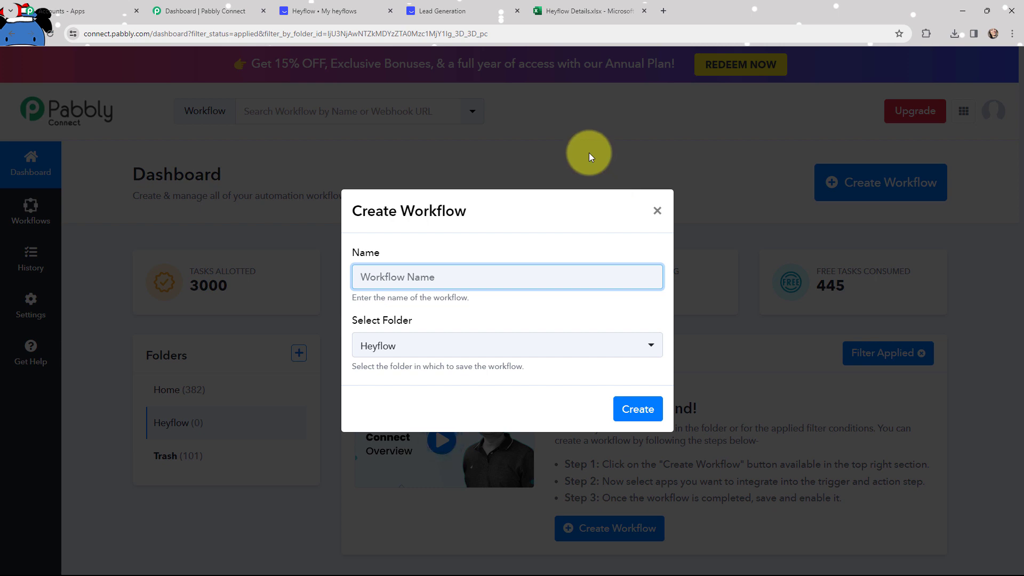
pyautogui.write('Add Heyflow Response in Microsoft Excel')
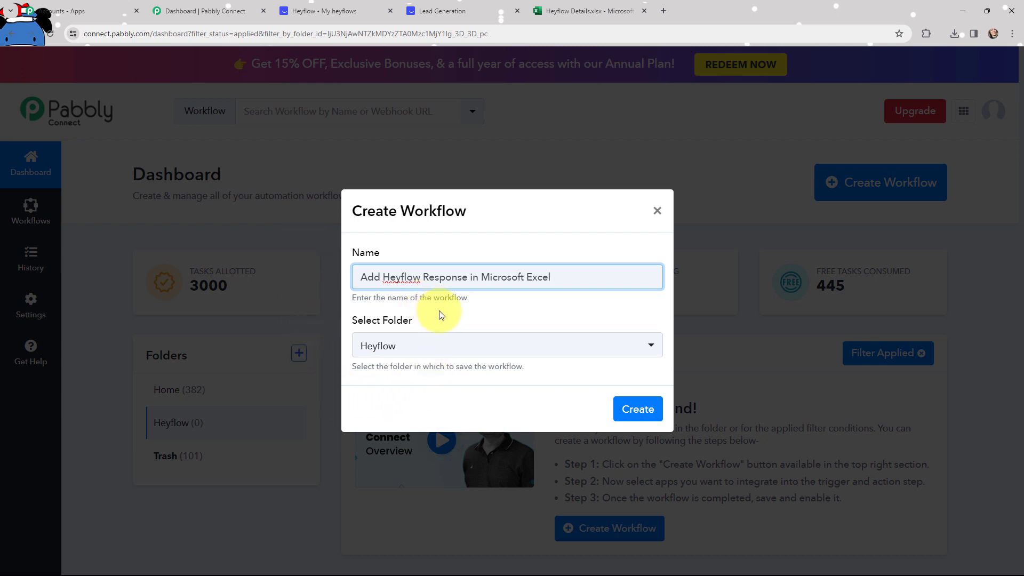
pyautogui.click(637, 410)
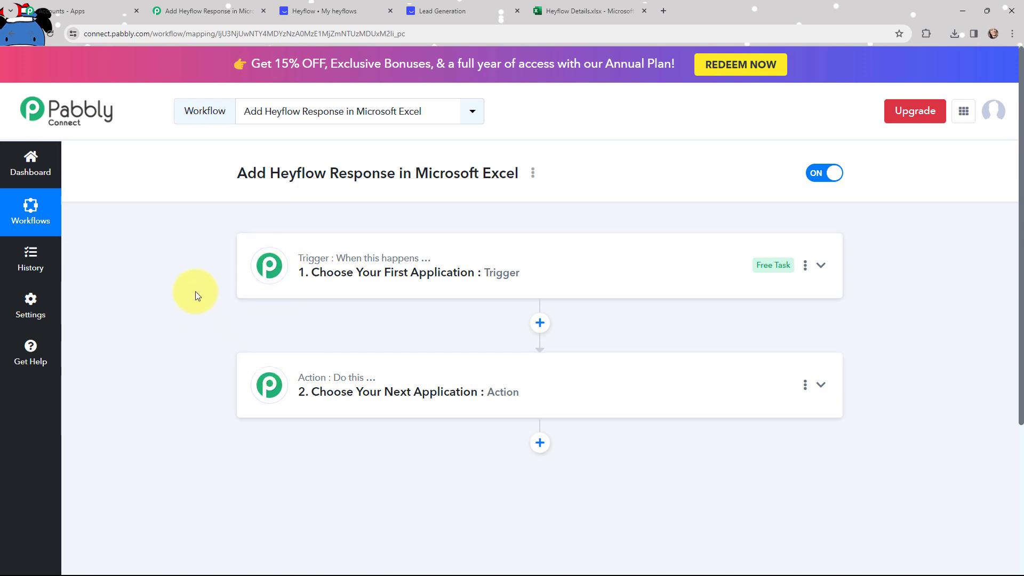
# Glance at the filled form and the Excel workbook, then return to the workflow editor.
pyautogui.click(443, 9)
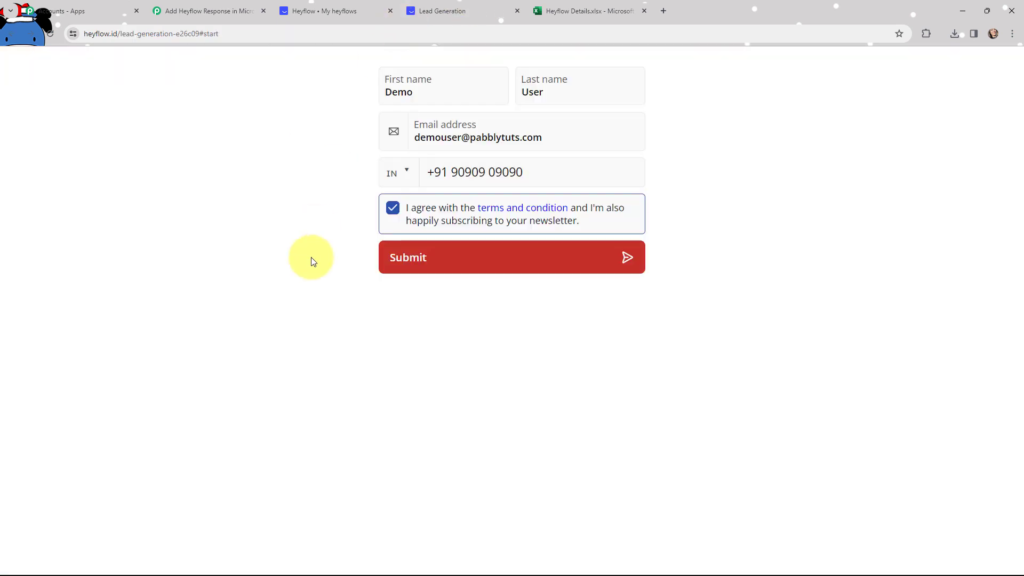
pyautogui.click(584, 11)
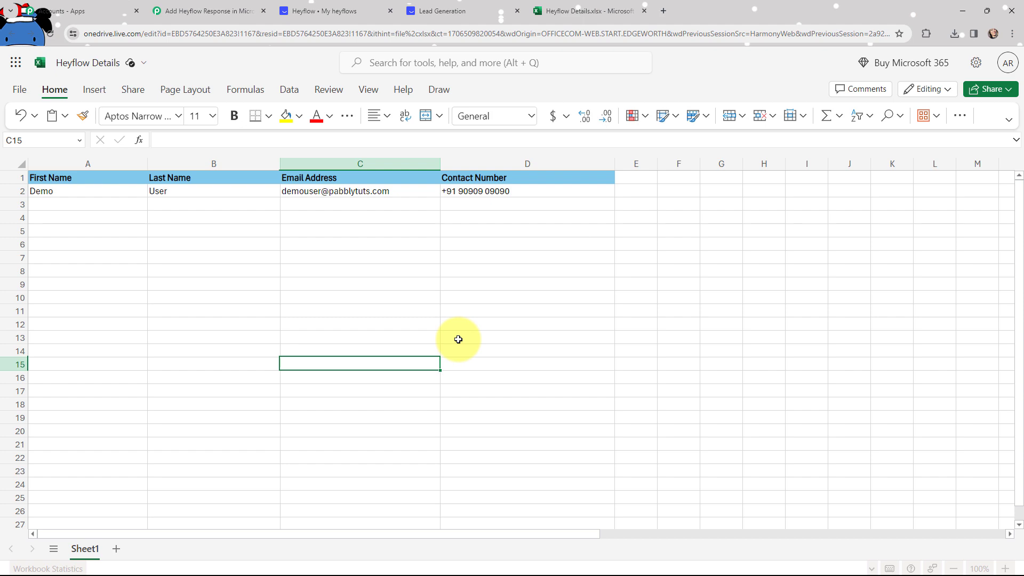
pyautogui.click(211, 13)
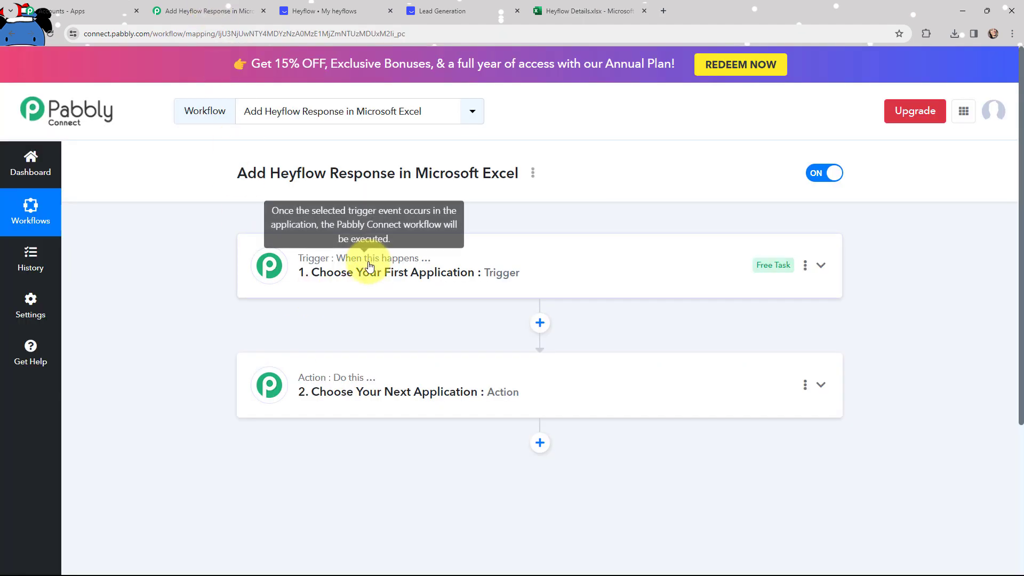
# Set the trigger app to HeyFlow with the New Response event.
pyautogui.click(398, 292)
pyautogui.click(346, 342)
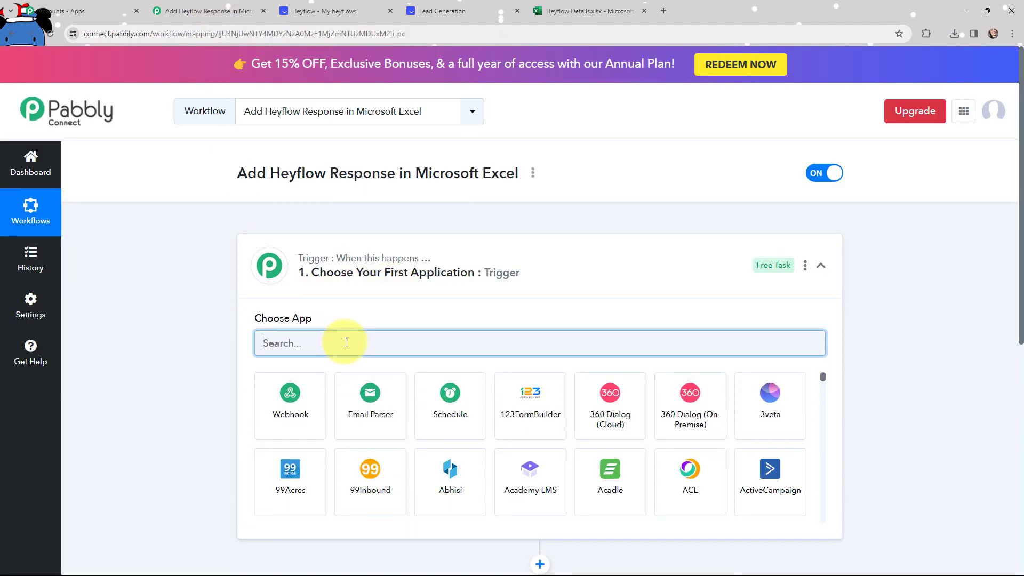
pyautogui.write('heyflow')
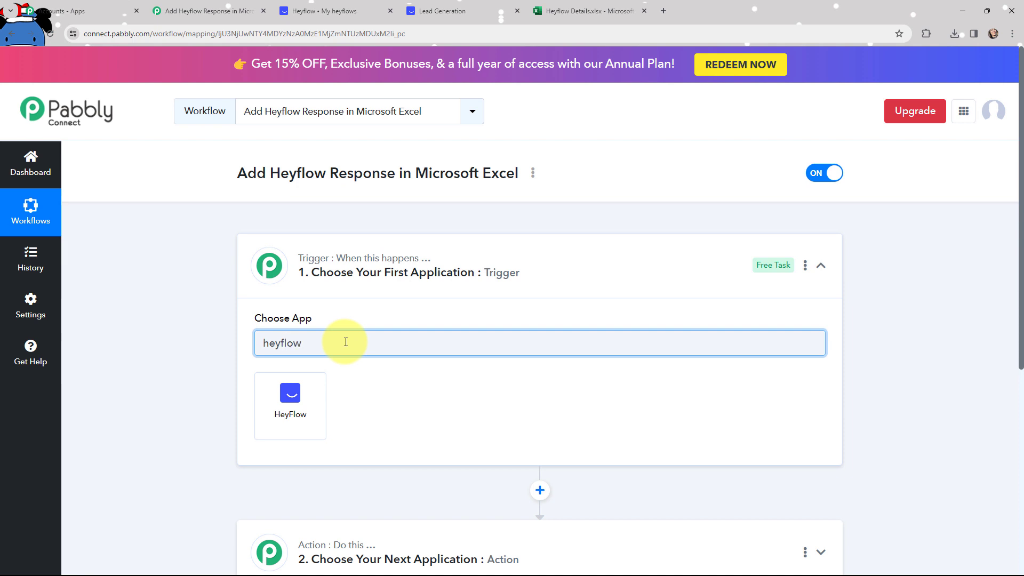
pyautogui.click(290, 401)
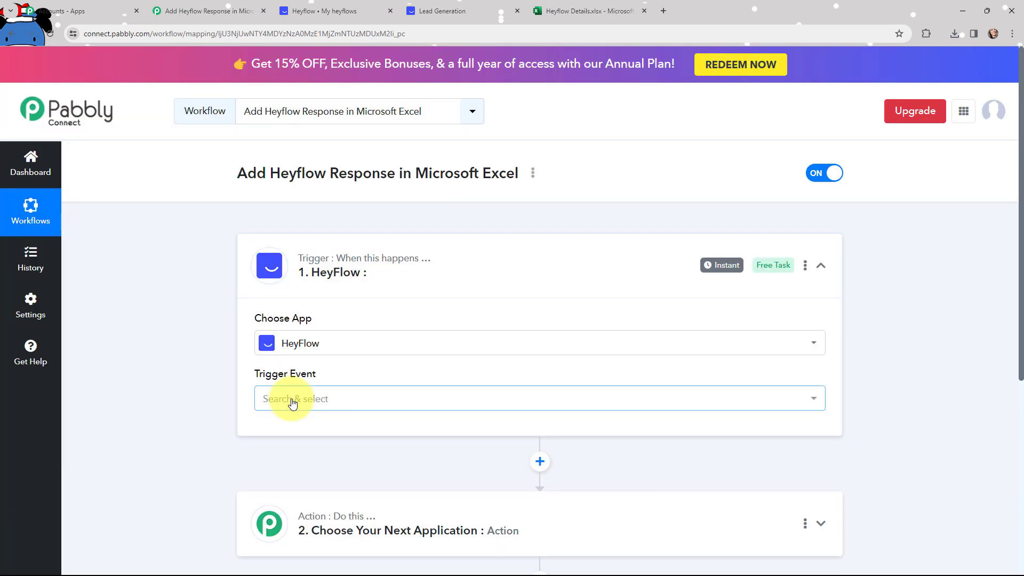
pyautogui.click(292, 403)
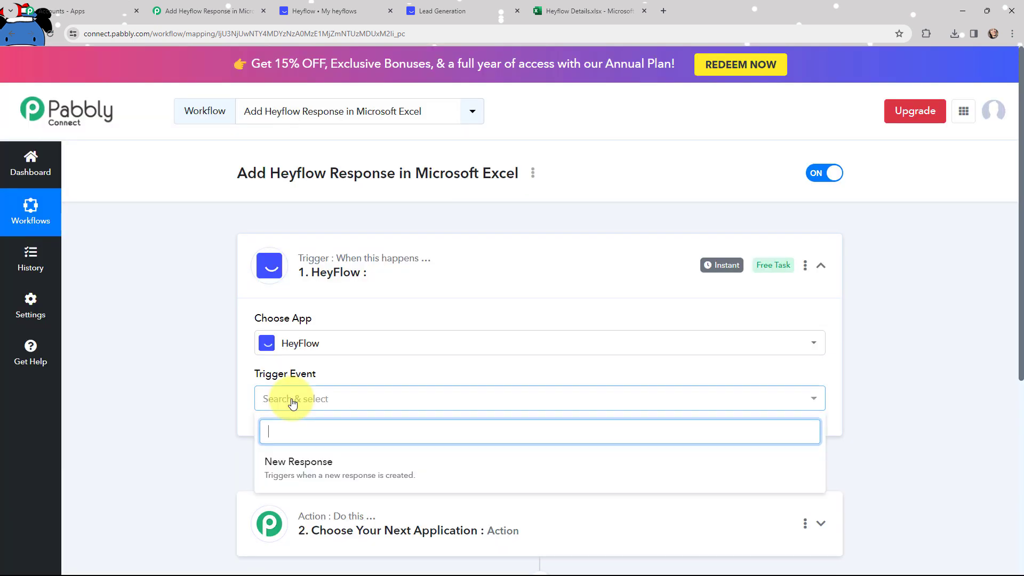
pyautogui.click(305, 463)
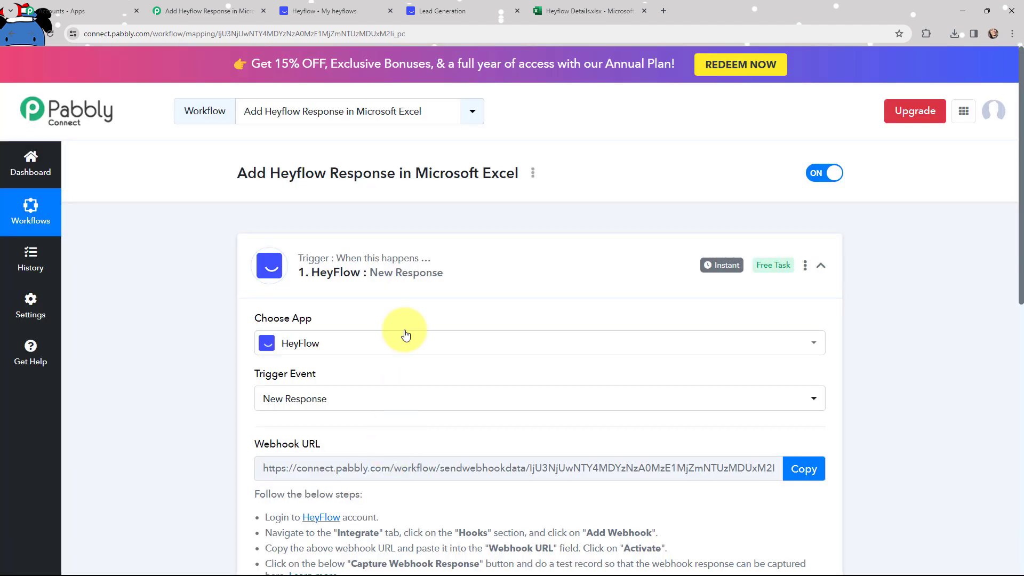
pyautogui.click(288, 264)
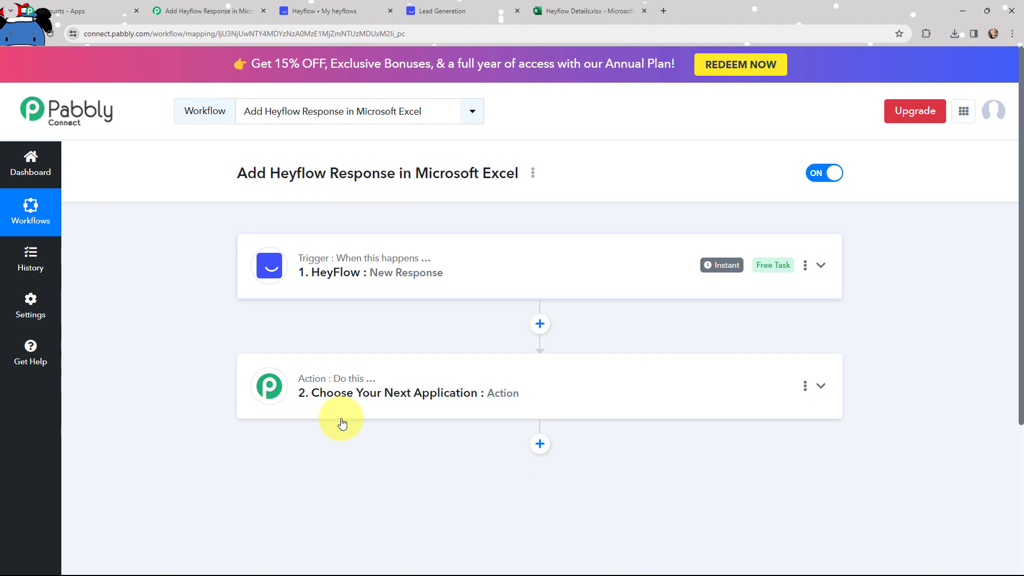
# Expand the action step and focus its app search field.
pyautogui.click(341, 388)
pyautogui.scroll(-4, 341, 390)
pyautogui.click(372, 277)
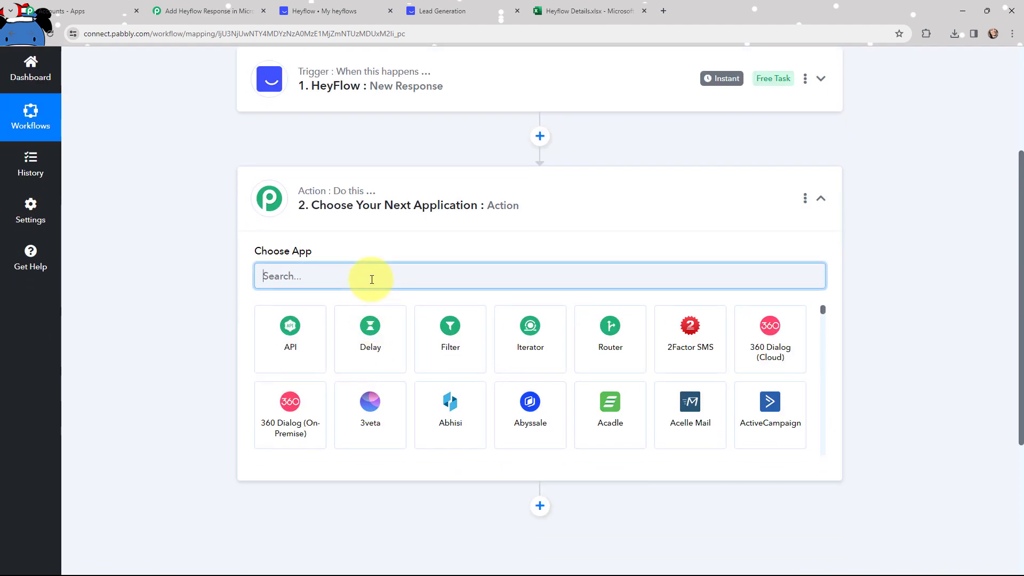
# Search 'micr' and set the action to Microsoft Excel with Add Row To Worksheet.
pyautogui.write('micr')
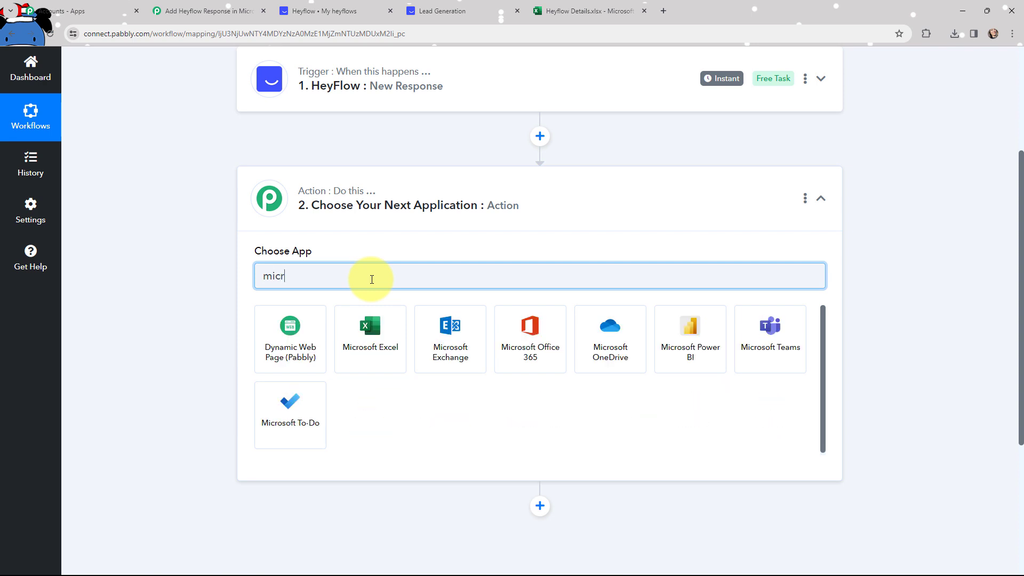
pyautogui.click(305, 320)
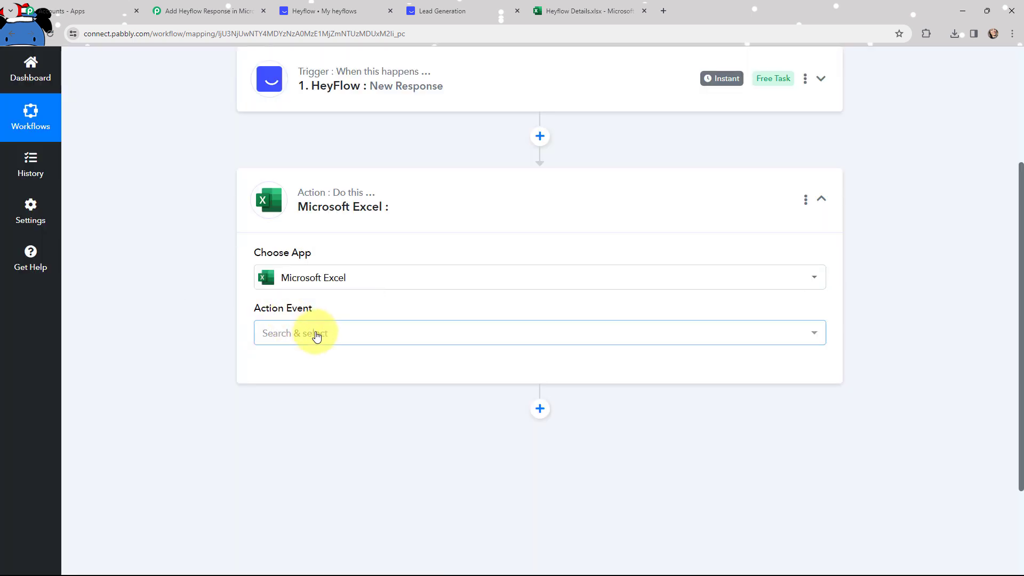
pyautogui.click(312, 334)
pyautogui.click(333, 214)
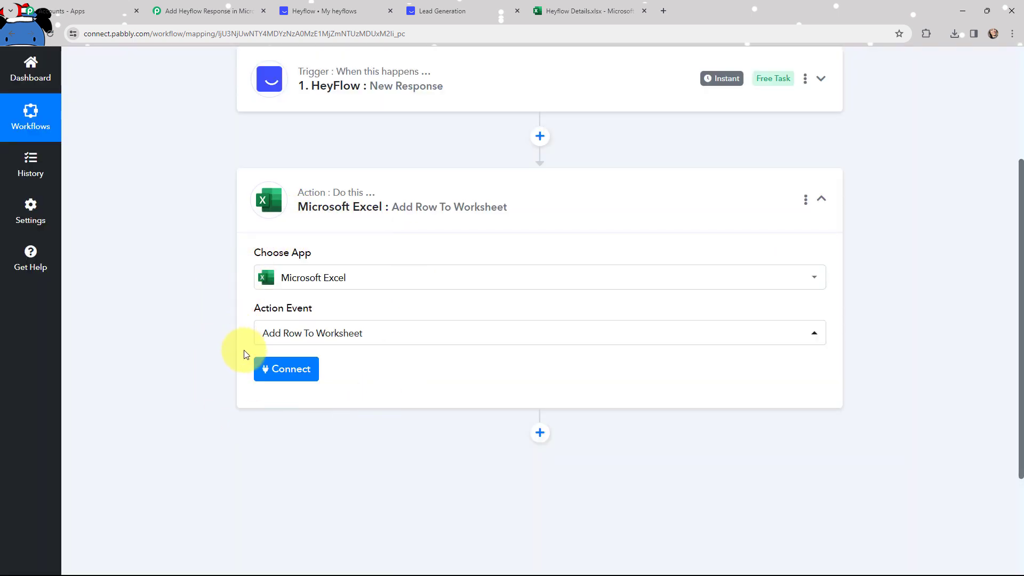
pyautogui.click(252, 201)
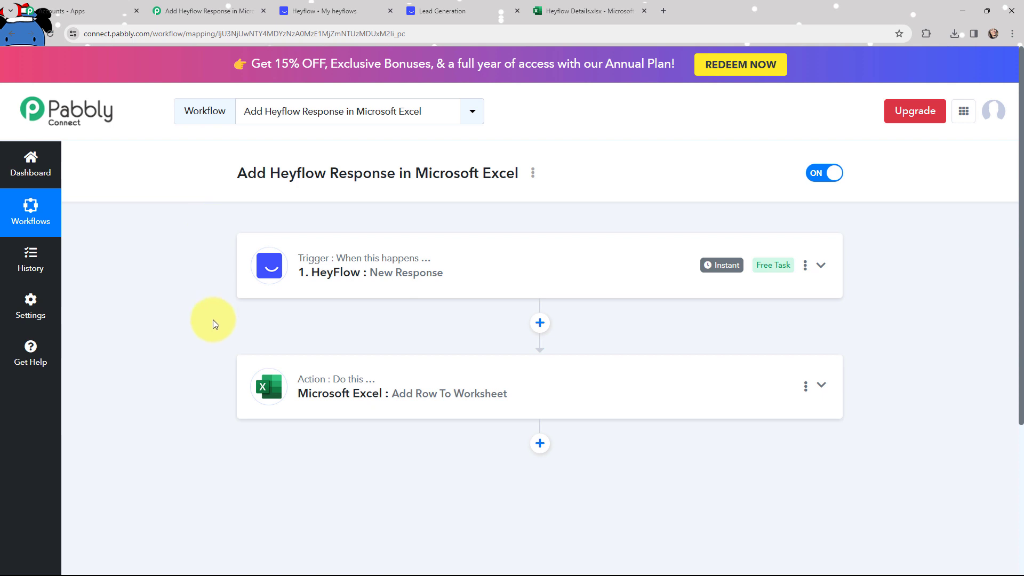
# Copy the HeyFlow trigger's webhook URL, then go to the My heyflows dashboard.
pyautogui.click(271, 267)
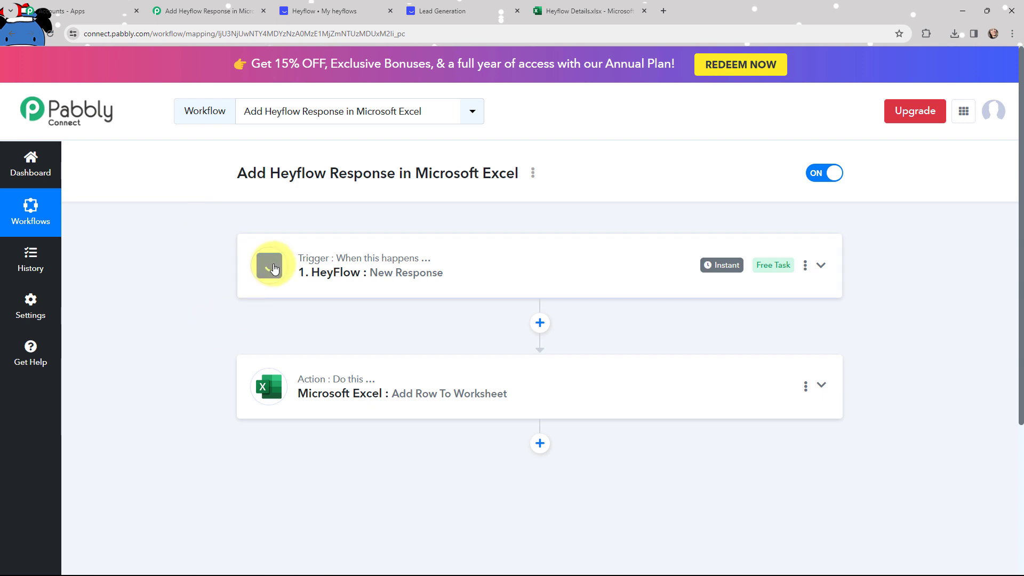
pyautogui.scroll(-2, 415, 368)
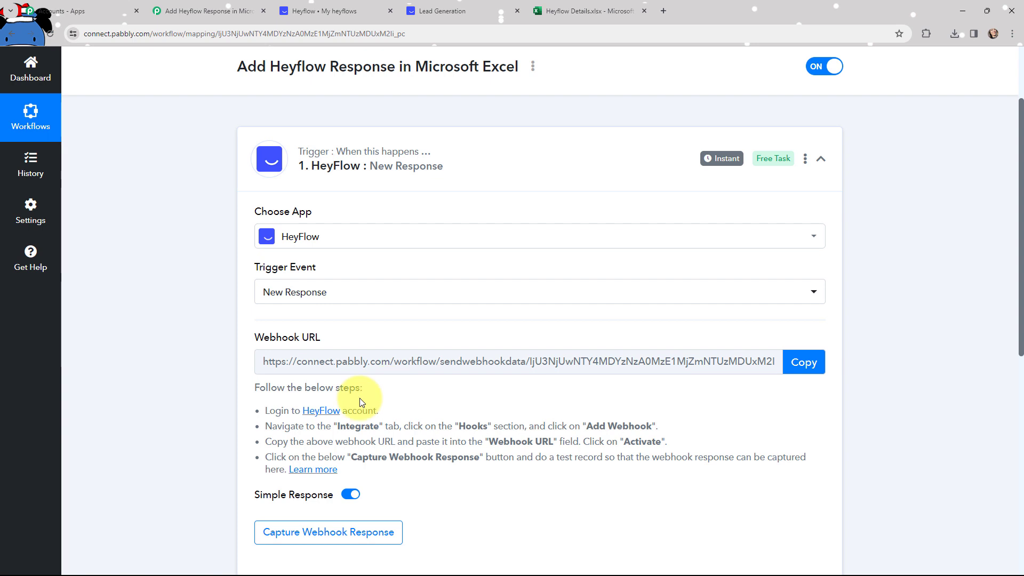
pyautogui.moveTo(265, 412); pyautogui.dragTo(344, 472)
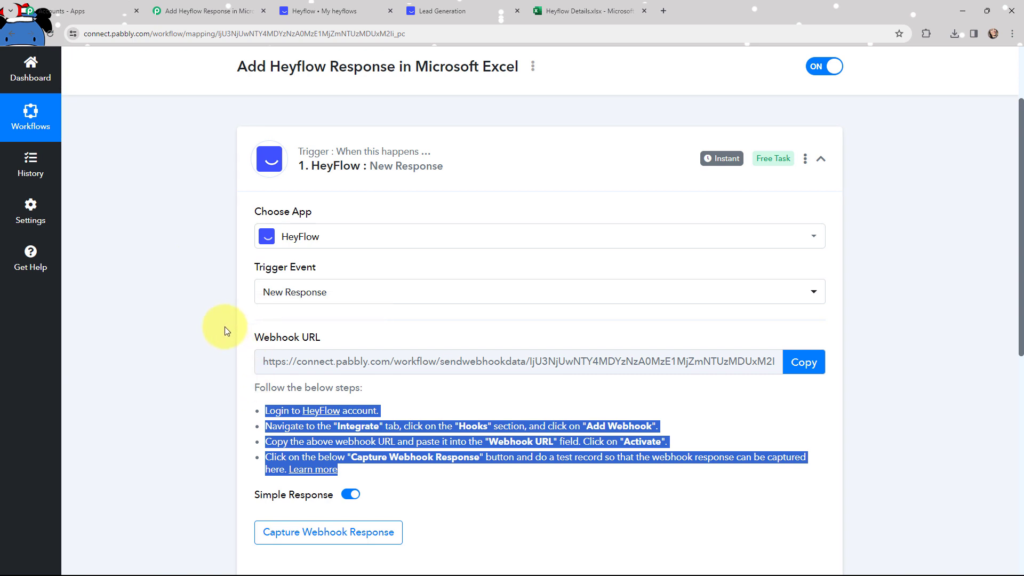
pyautogui.click(803, 362)
pyautogui.click(799, 362)
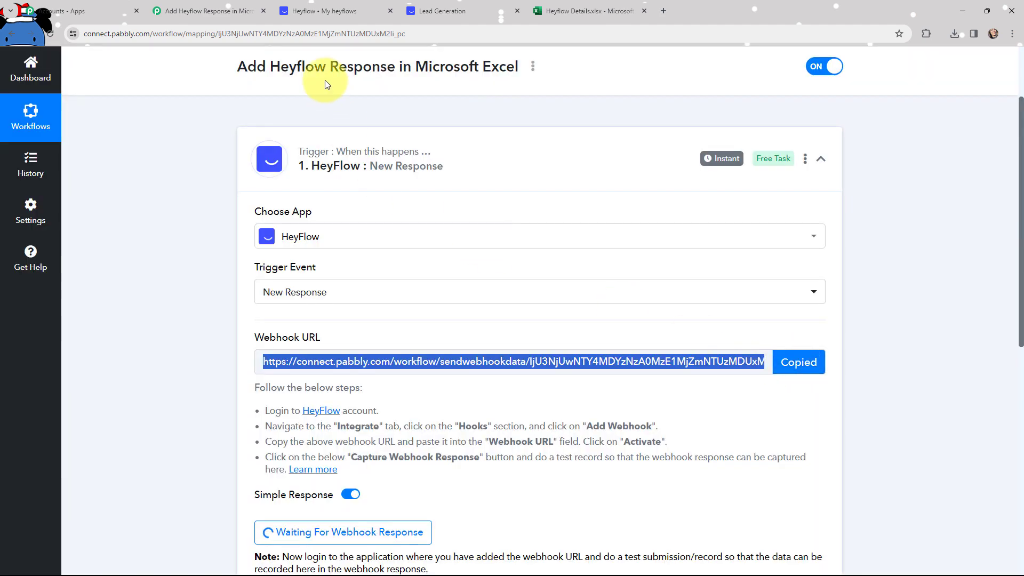
pyautogui.click(321, 12)
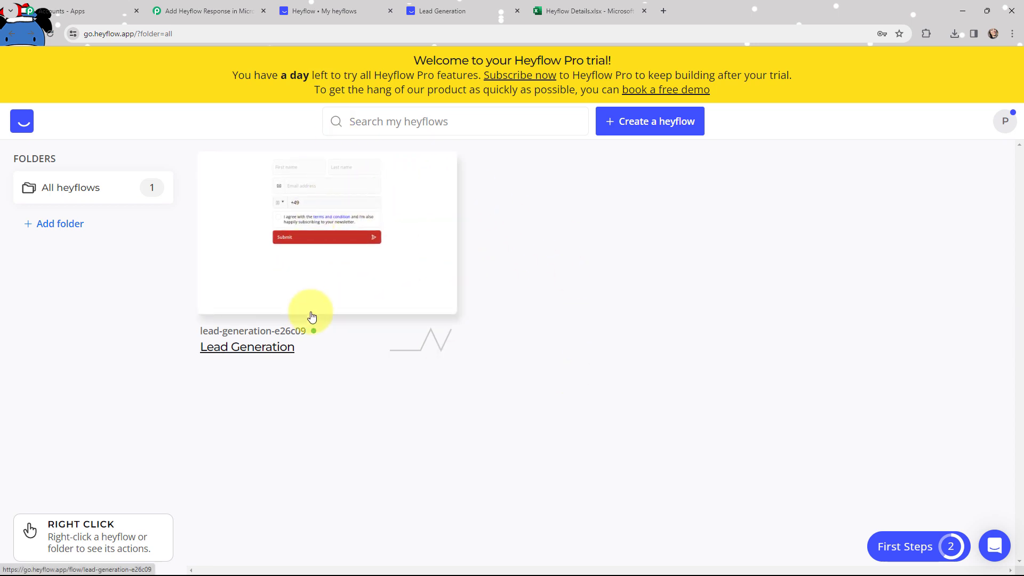
# Open the Lead Generation flow's Integrate > Hooks section and start a new webhook.
pyautogui.click(313, 216)
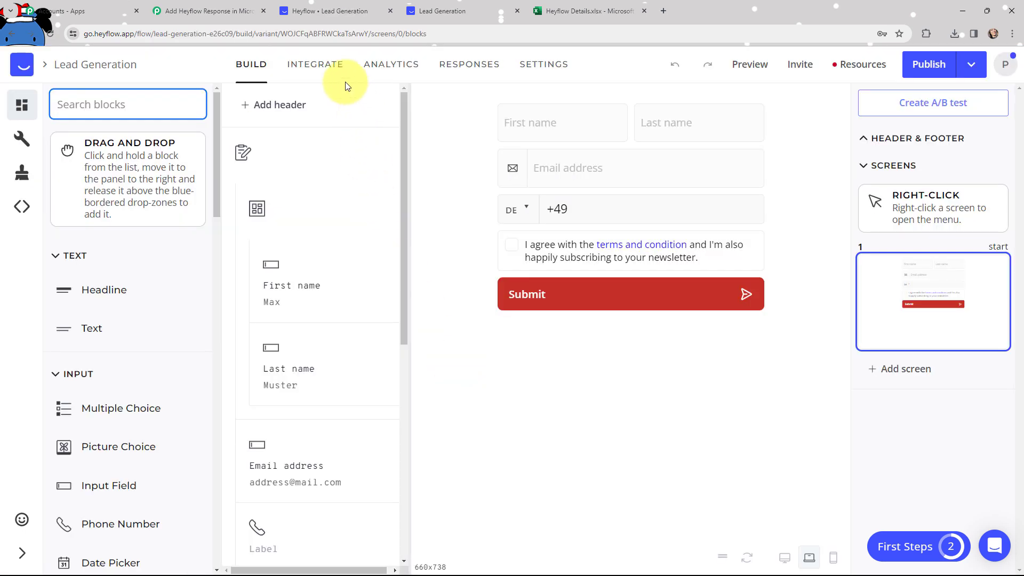
pyautogui.click(334, 64)
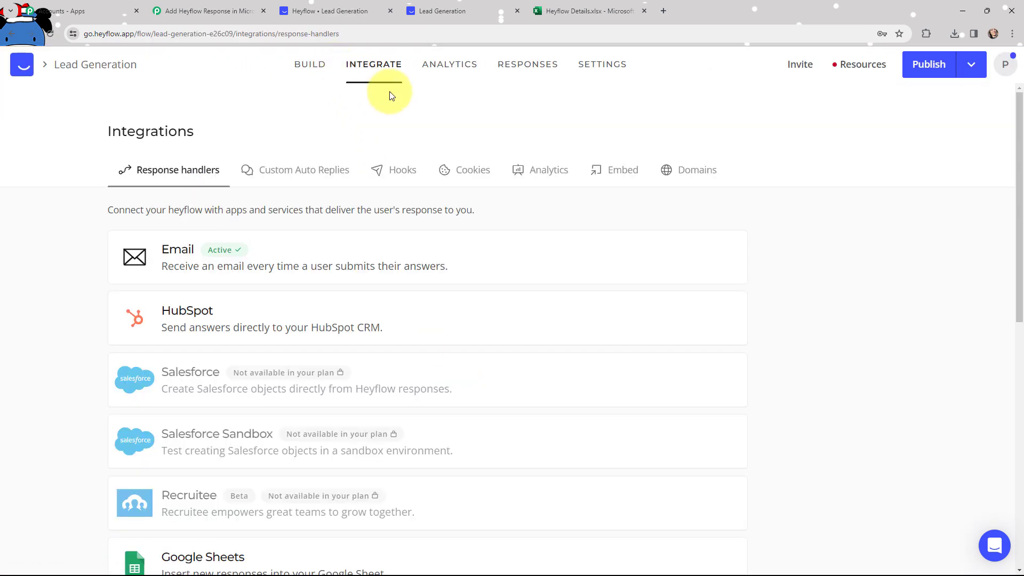
pyautogui.click(403, 171)
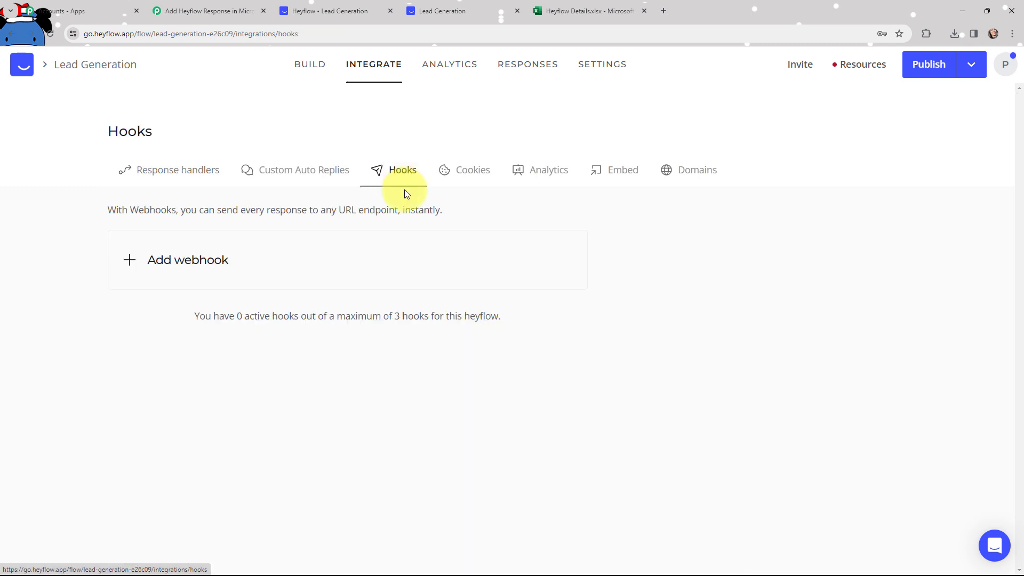
pyautogui.click(175, 261)
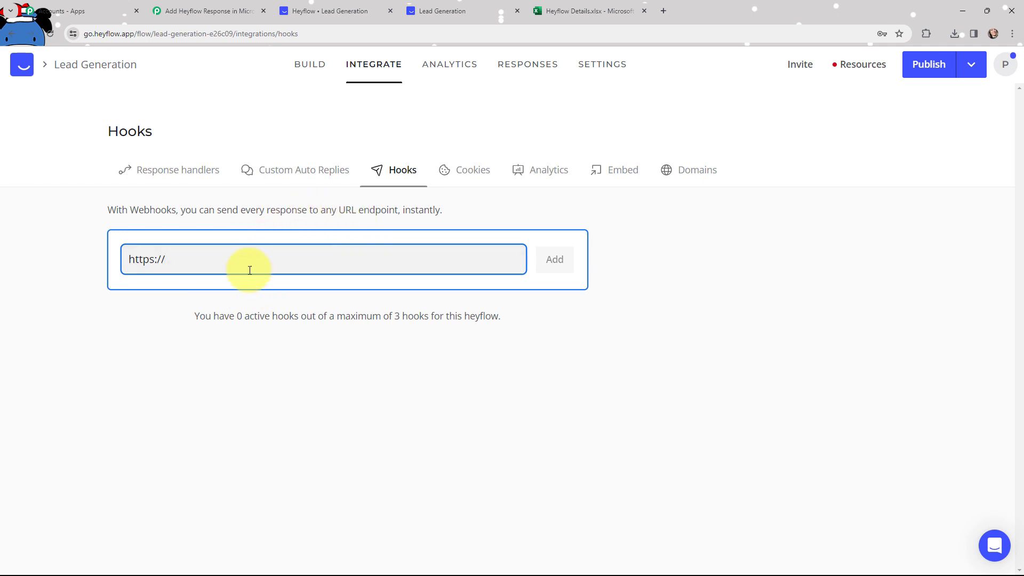
# Add the webhook with the pasted Pabbly URL, name it 'new', and activate it.
pyautogui.hotkey('ctrl', 'v')
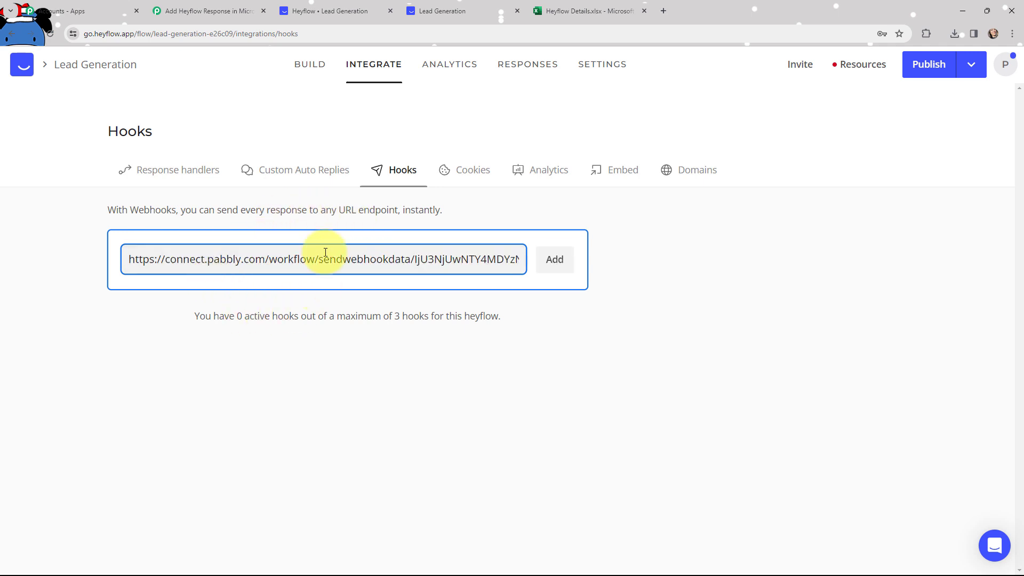
pyautogui.click(213, 10)
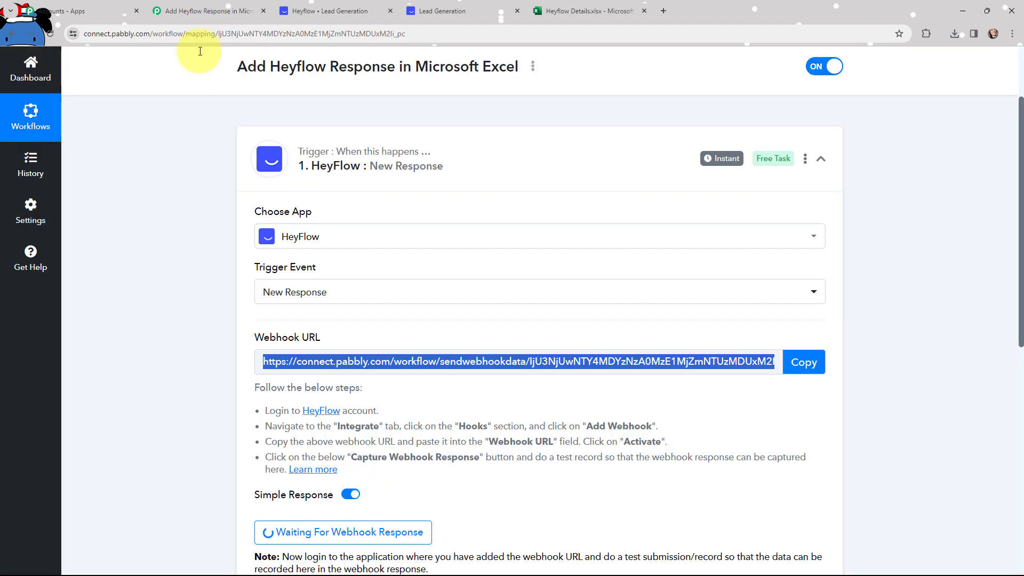
pyautogui.click(326, 11)
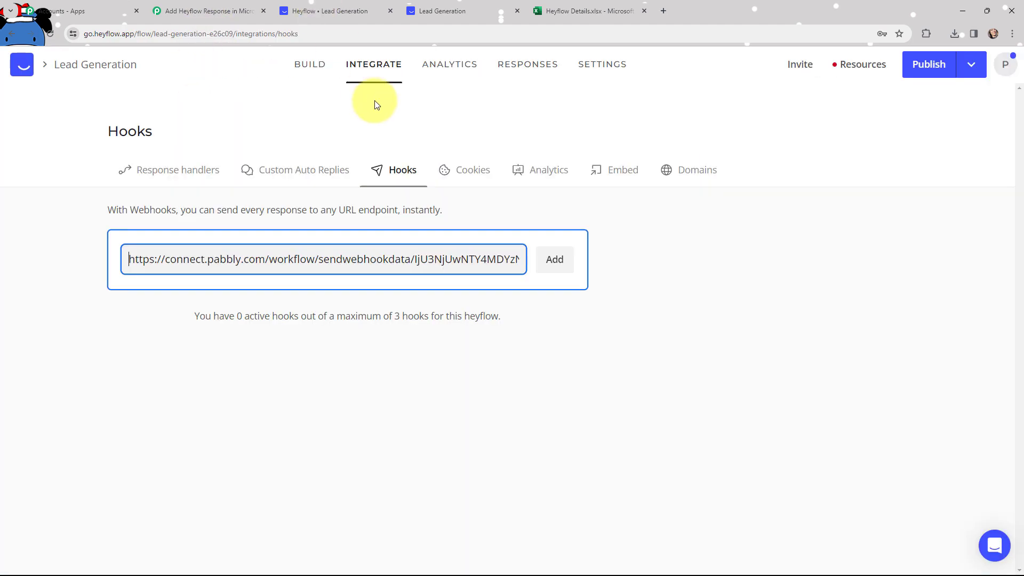
pyautogui.click(554, 262)
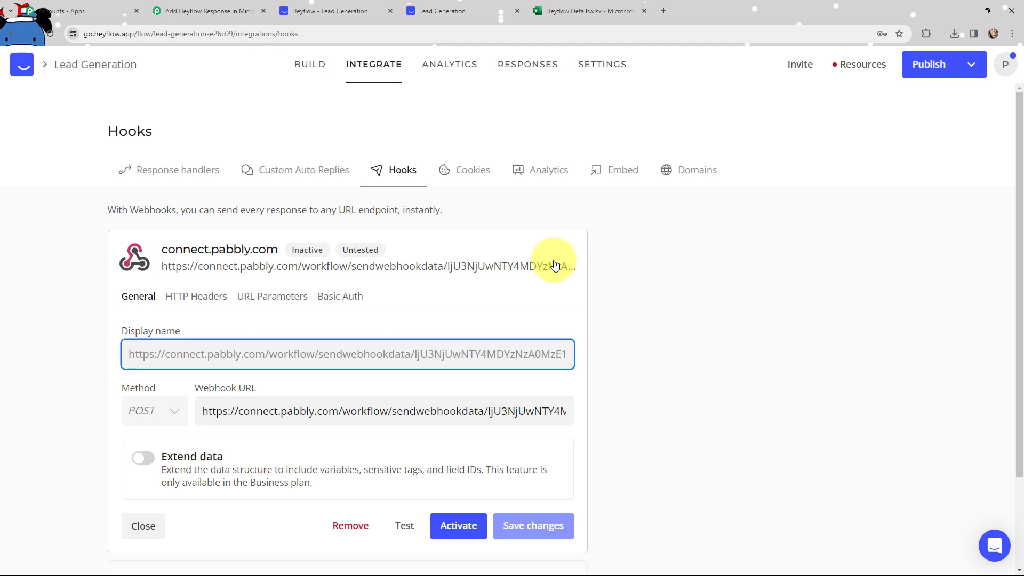
pyautogui.write('new')
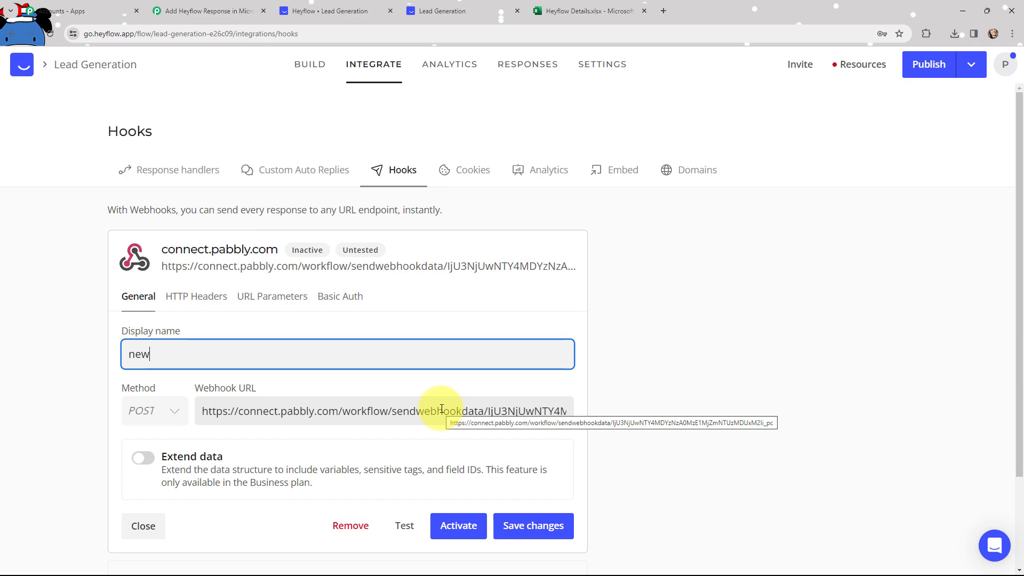
pyautogui.scroll(-1, 441, 411)
pyautogui.click(460, 475)
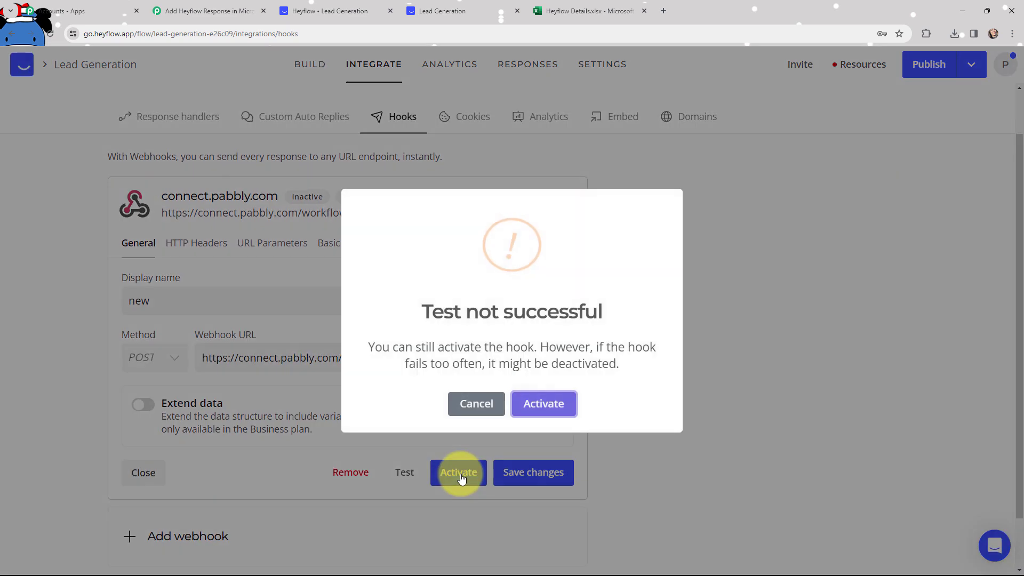
# Confirm webhook activation despite the failed test, then open the live form's first-name field.
pyautogui.click(543, 406)
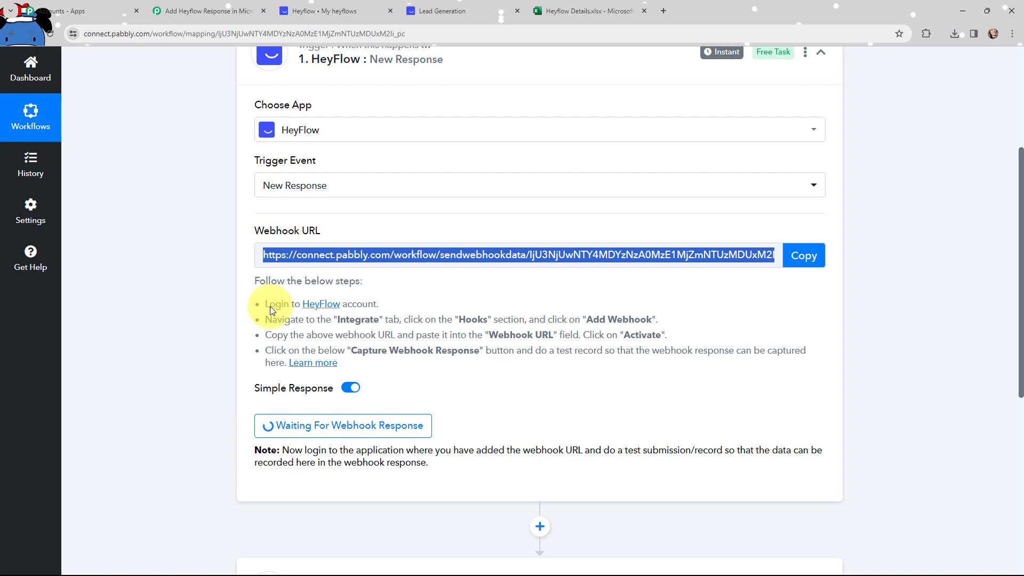
pyautogui.click(469, 7)
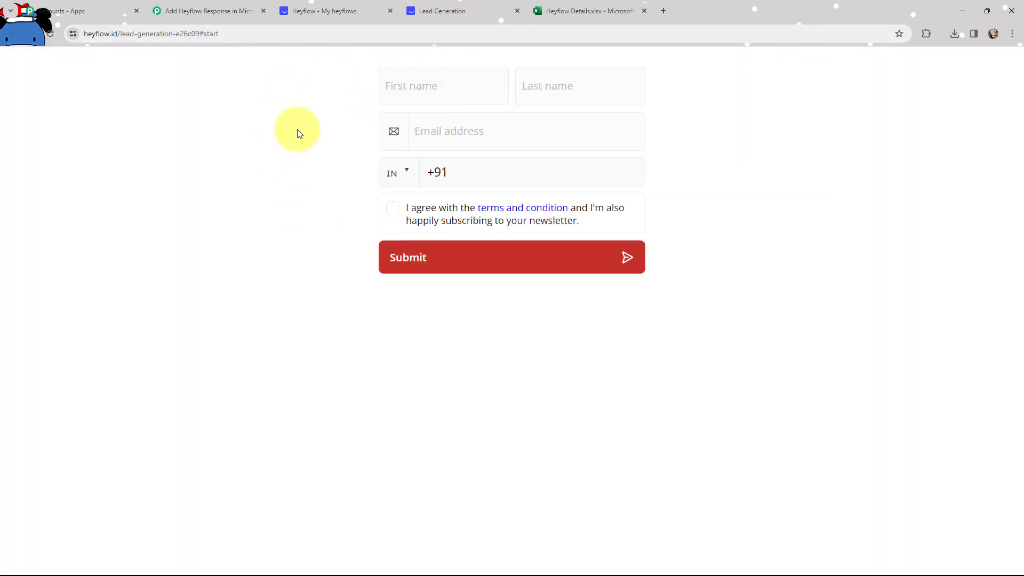
pyautogui.click(392, 85)
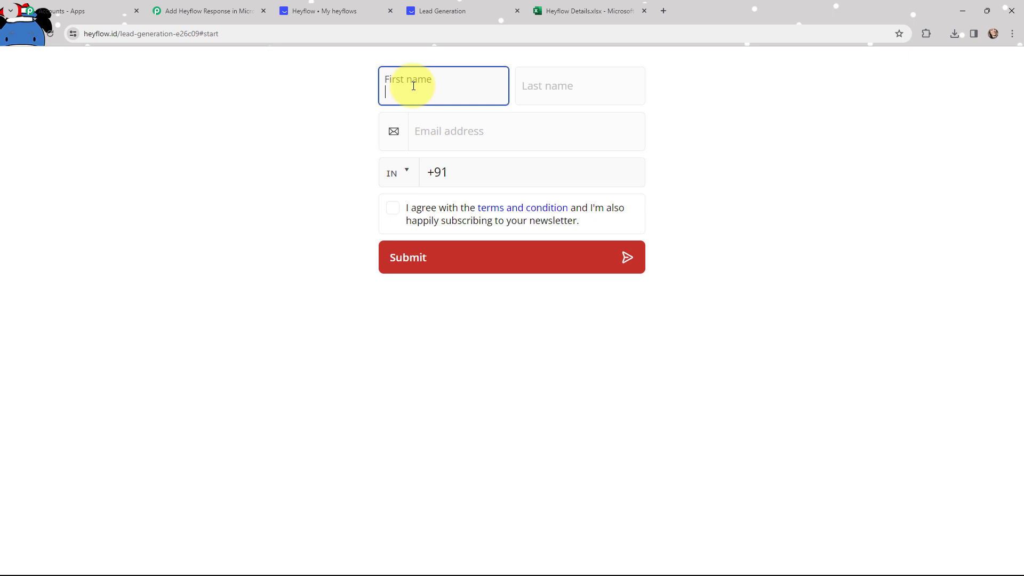
# Enter a dummy first and last name, e-mail and phone number, tick the agreement, and submit.
pyautogui.write('Dummy')
pyautogui.click(529, 79)
pyautogui.write('User')
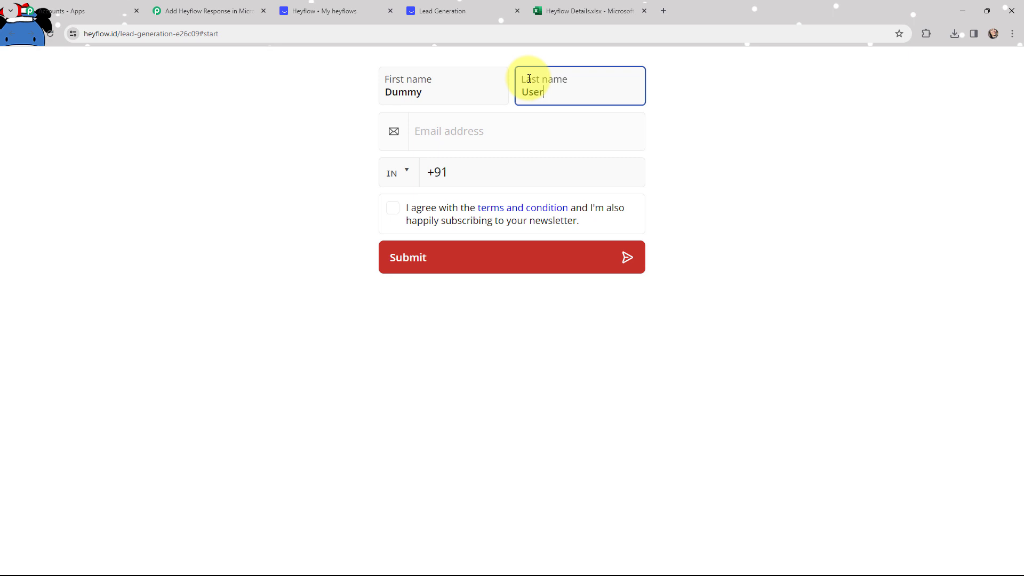
pyautogui.click(539, 125)
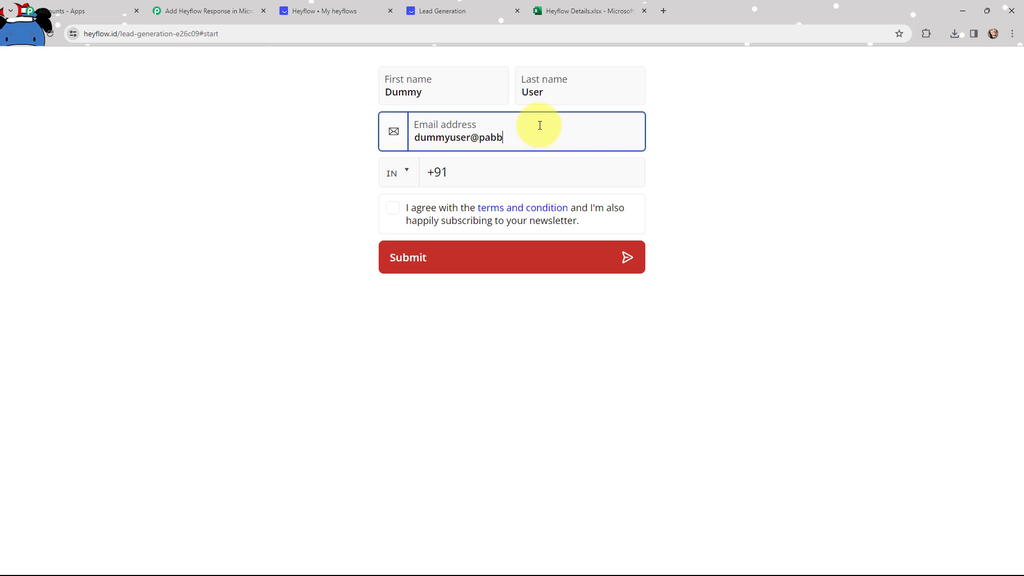
pyautogui.click(525, 169)
pyautogui.write('98989 89898')
pyautogui.click(338, 182)
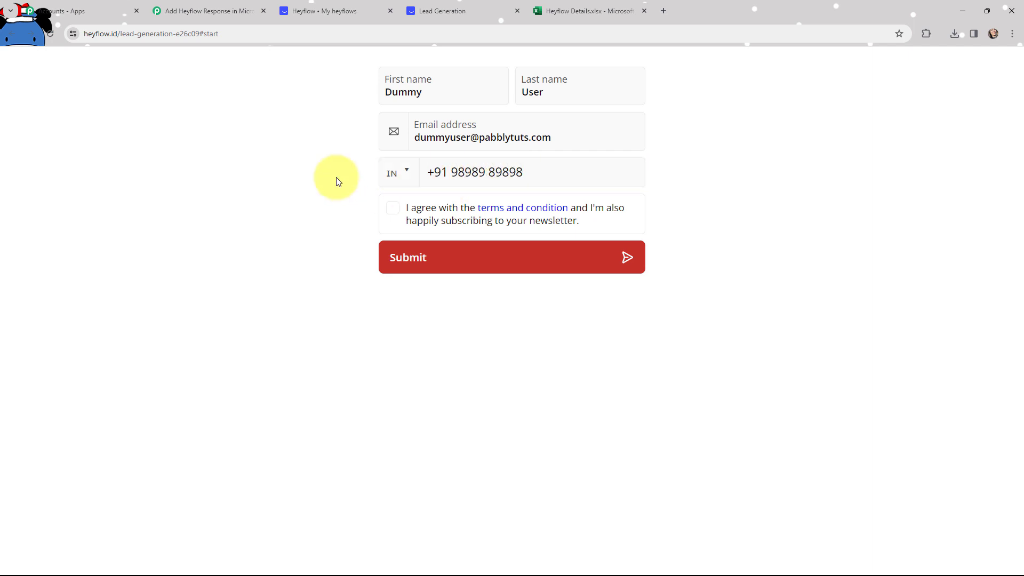
pyautogui.click(394, 211)
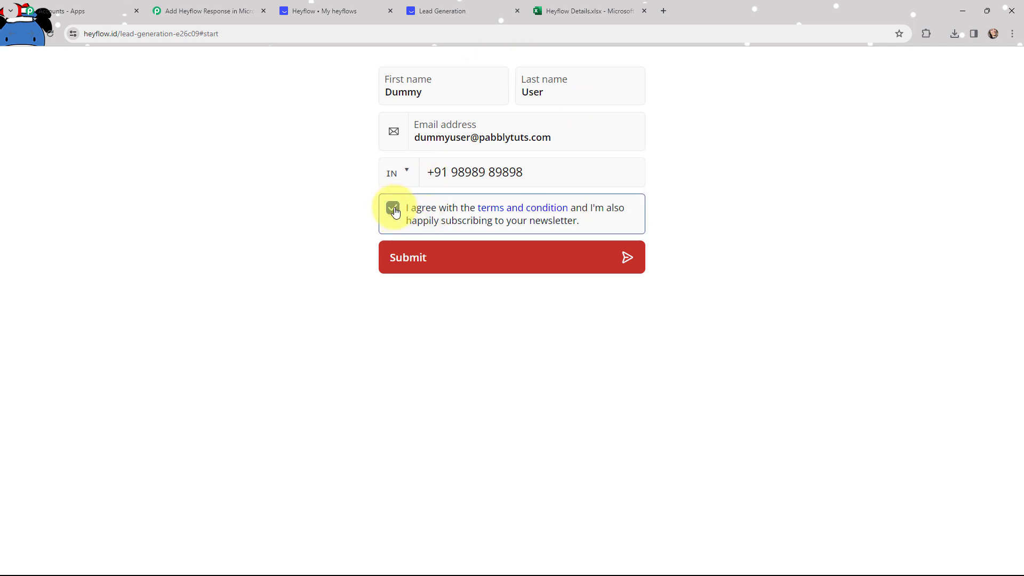
pyautogui.click(407, 263)
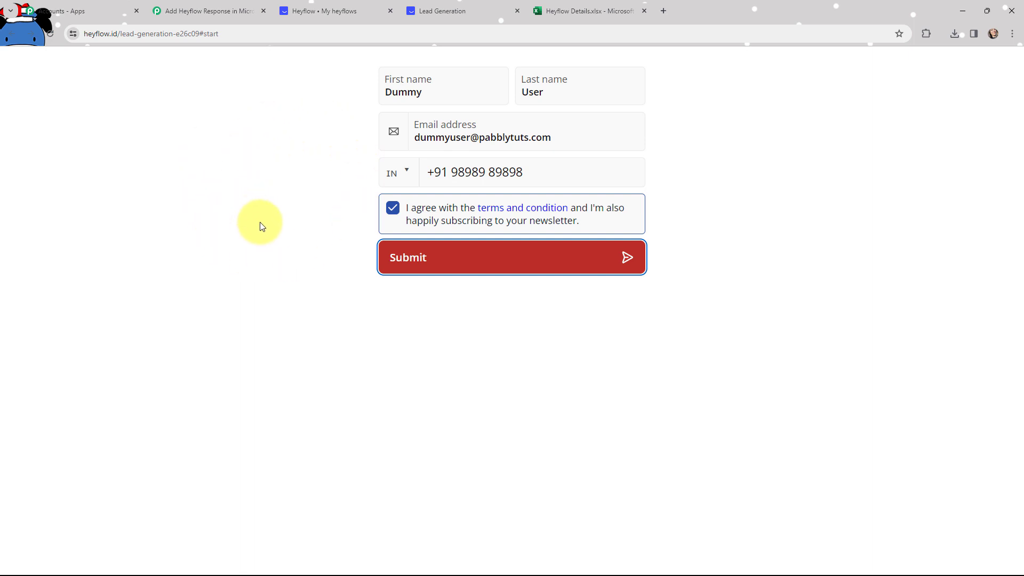
# Back in the Pabbly workflow, review the captured response Id, FlowID and phone number.
pyautogui.click(193, 7)
pyautogui.scroll(4, 531, 325)
pyautogui.scroll(-5, 531, 326)
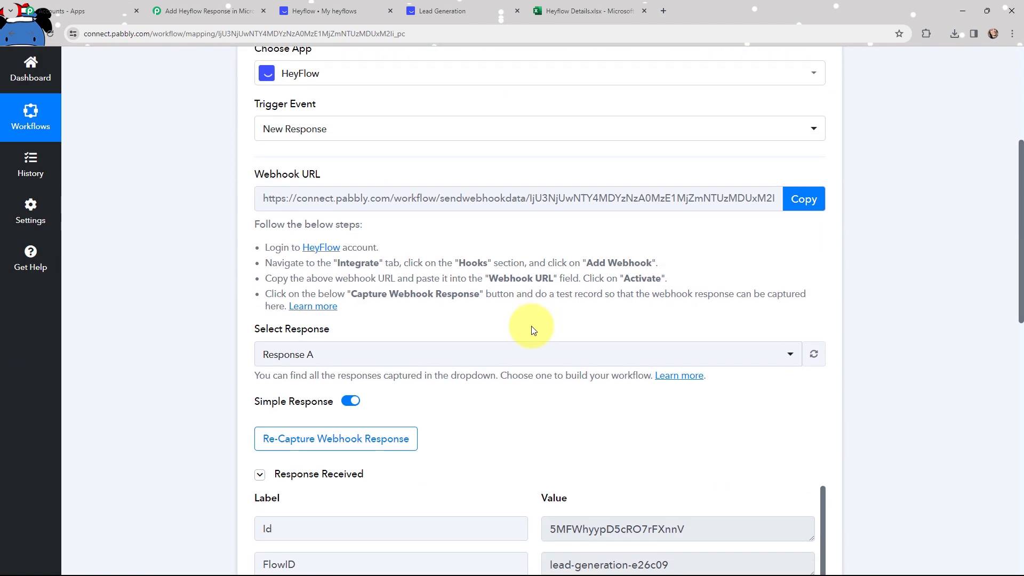
pyautogui.scroll(-5, 532, 330)
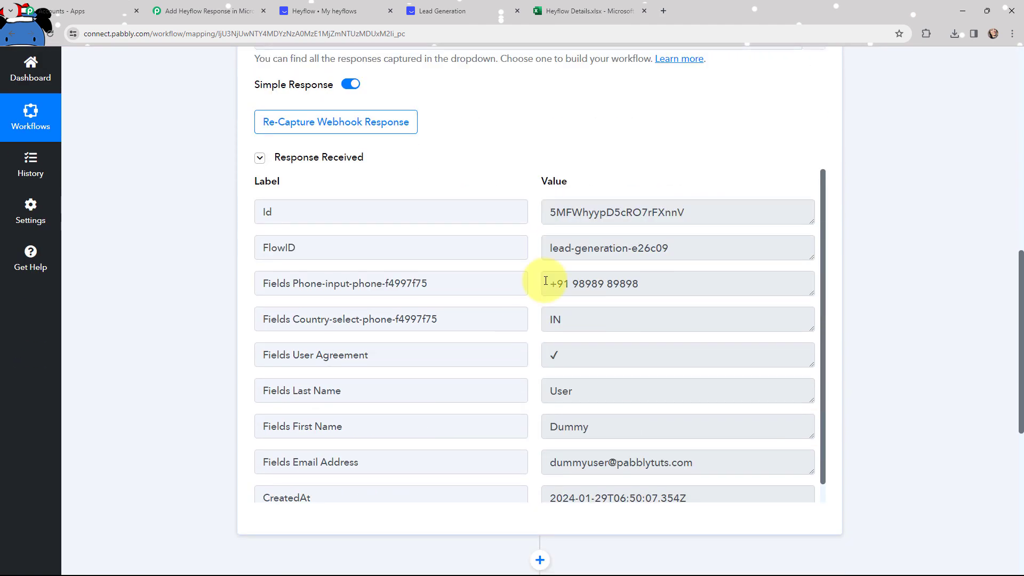
pyautogui.moveTo(711, 217); pyautogui.dragTo(570, 223)
pyautogui.moveTo(673, 249); pyautogui.dragTo(547, 246)
pyautogui.moveTo(656, 284); pyautogui.dragTo(529, 296)
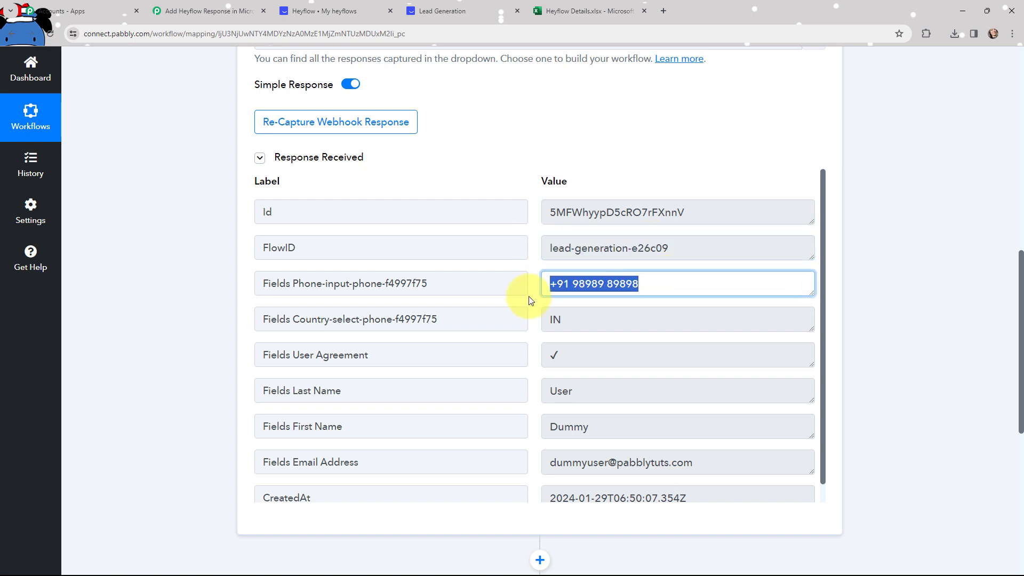
# Review the captured country IN, first and last names, e-mail and CreatedAt timestamp.
pyautogui.doubleClick(576, 323)
pyautogui.moveTo(547, 393); pyautogui.dragTo(520, 423)
pyautogui.moveTo(562, 462); pyautogui.dragTo(484, 487)
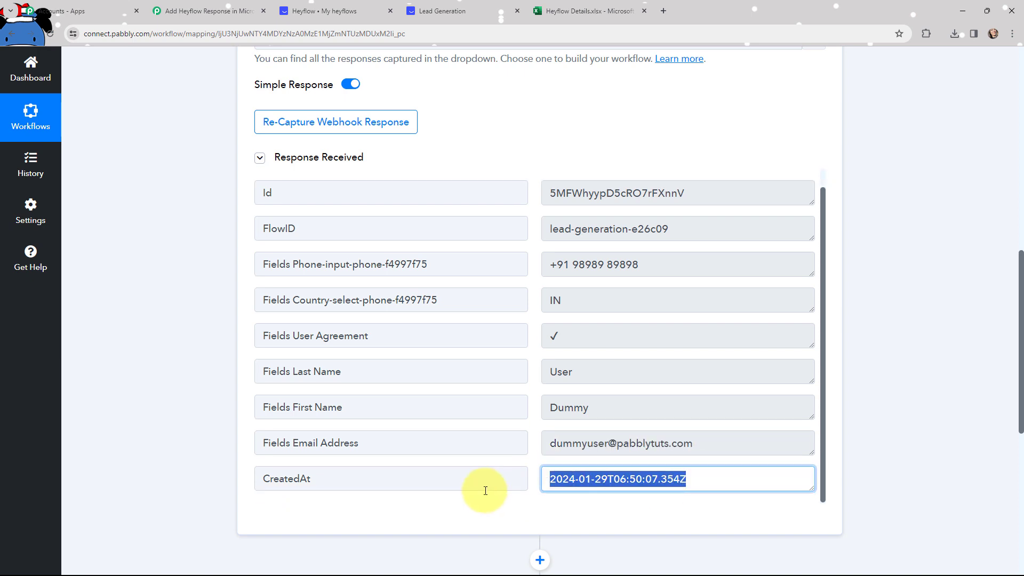
pyautogui.click(917, 395)
pyautogui.scroll(1, 821, 392)
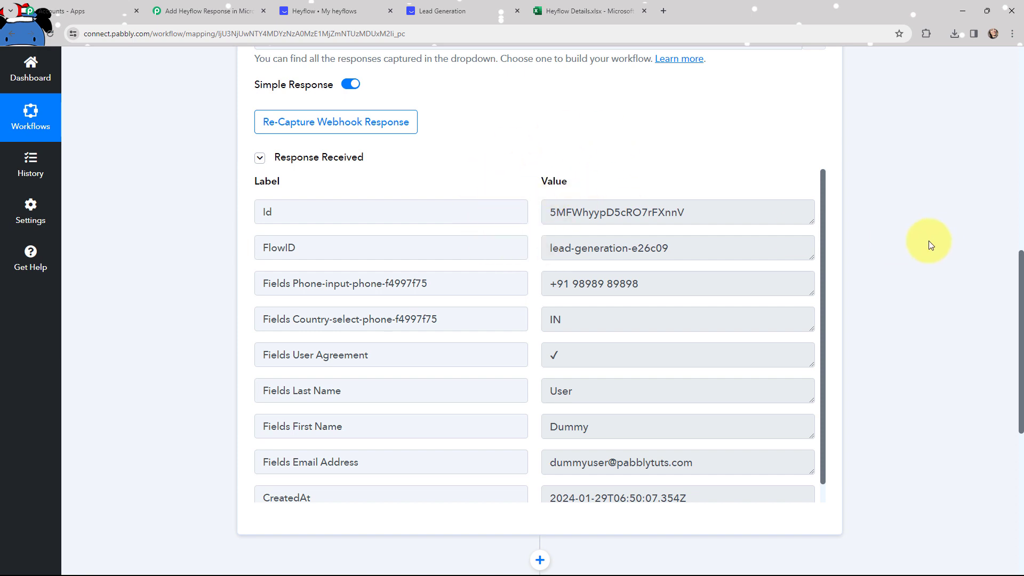
pyautogui.scroll(10, 933, 254)
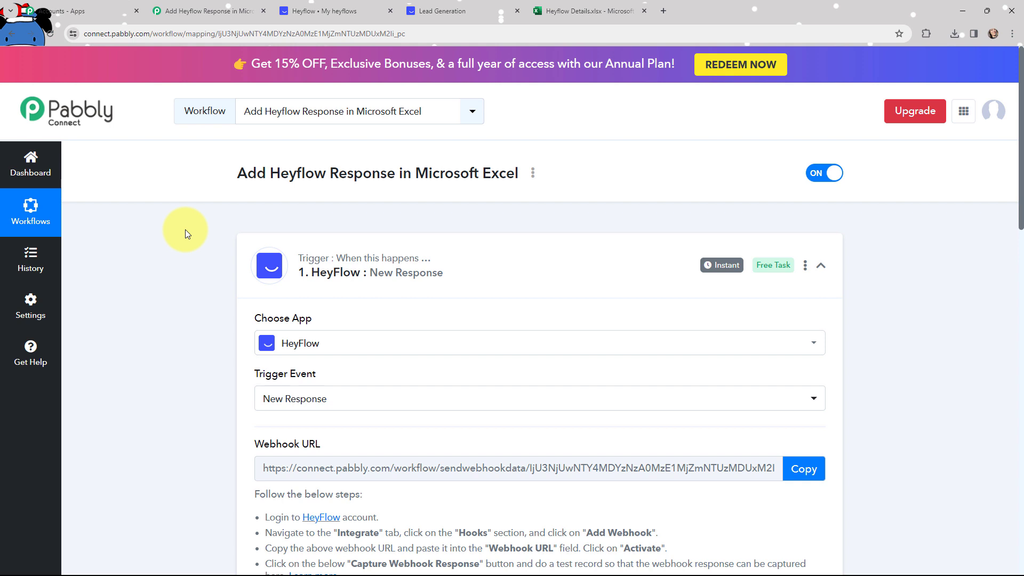
# Authorize a new Microsoft Excel connection, Microsoft Excel #14, for the Add Row To Worksheet action.
pyautogui.moveTo(708, 274)
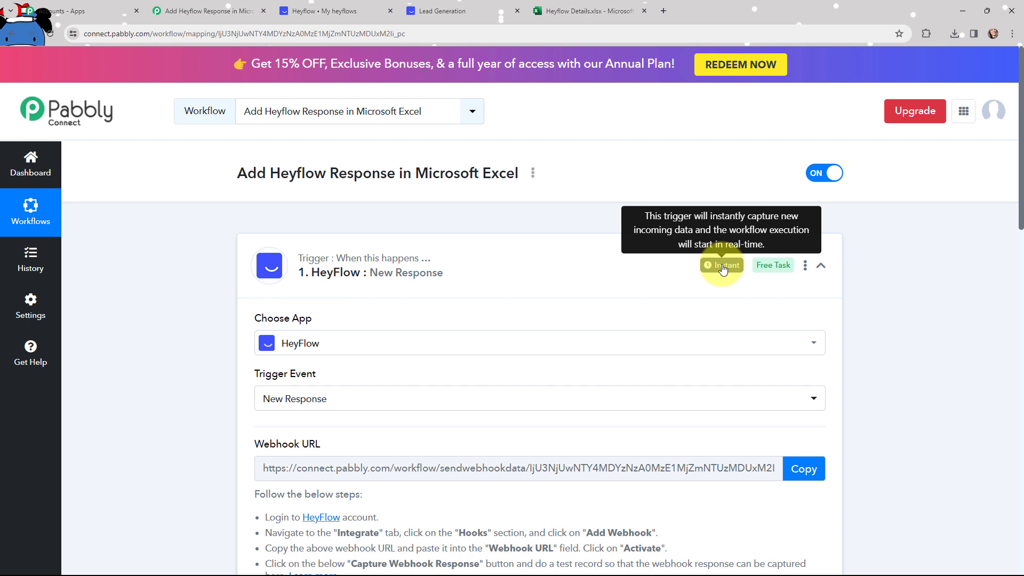
pyautogui.click(246, 242)
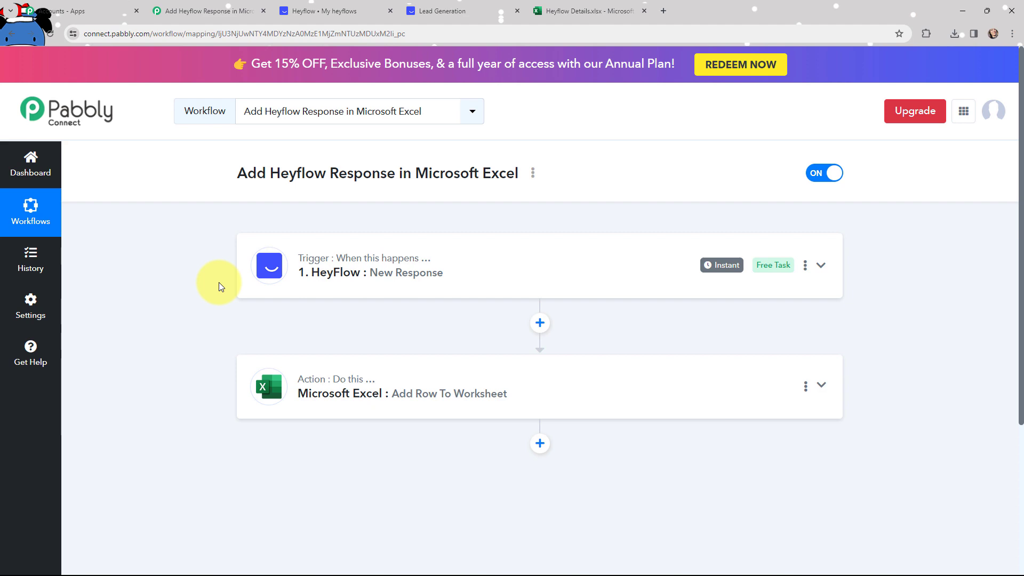
pyautogui.click(248, 372)
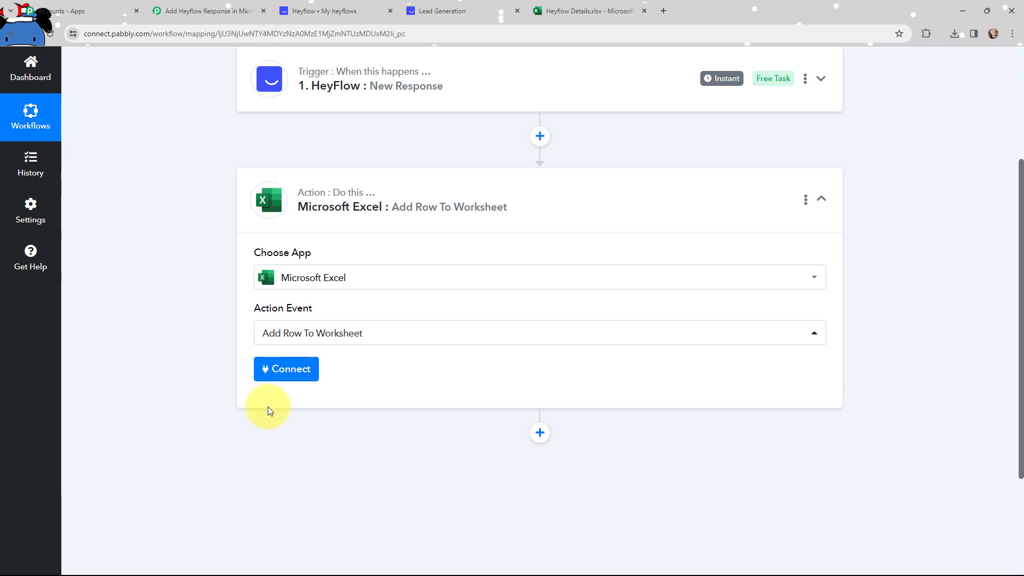
pyautogui.click(290, 370)
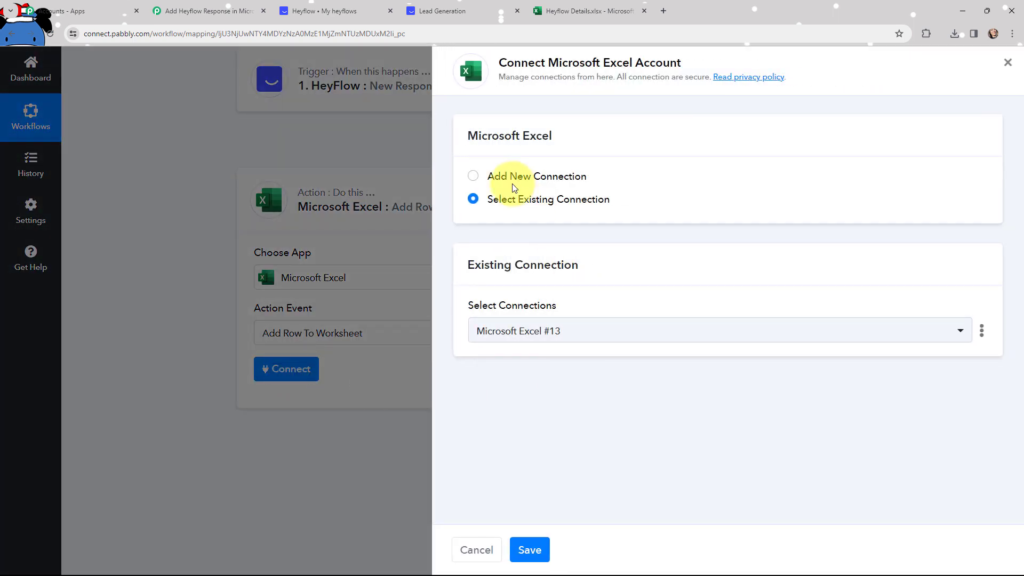
pyautogui.click(474, 176)
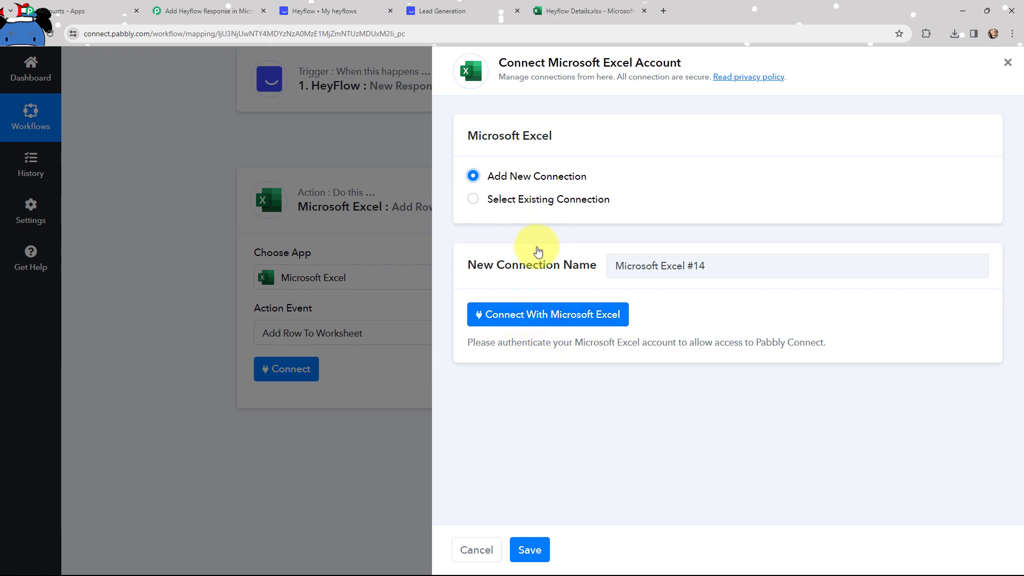
pyautogui.click(522, 319)
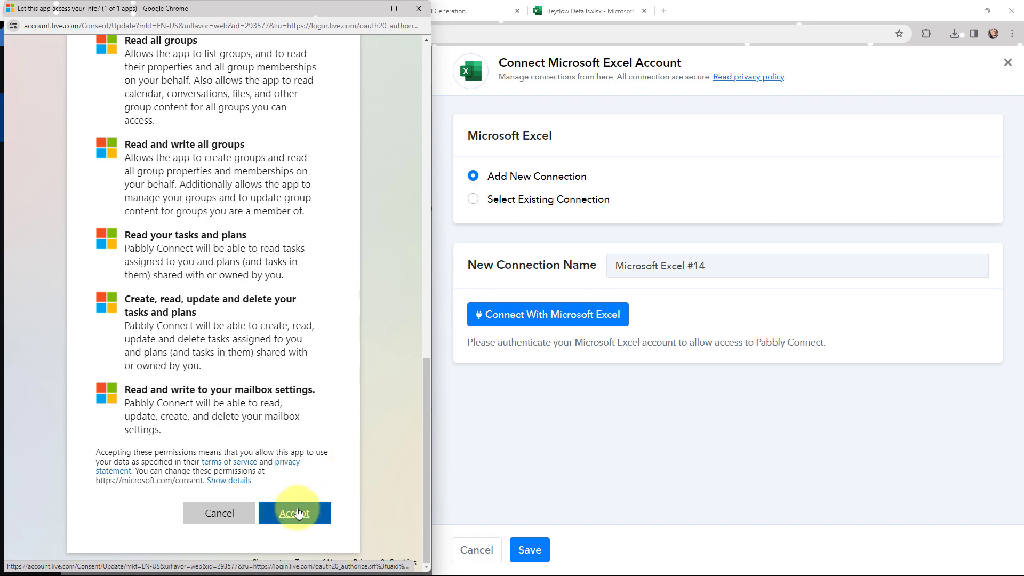
pyautogui.click(298, 513)
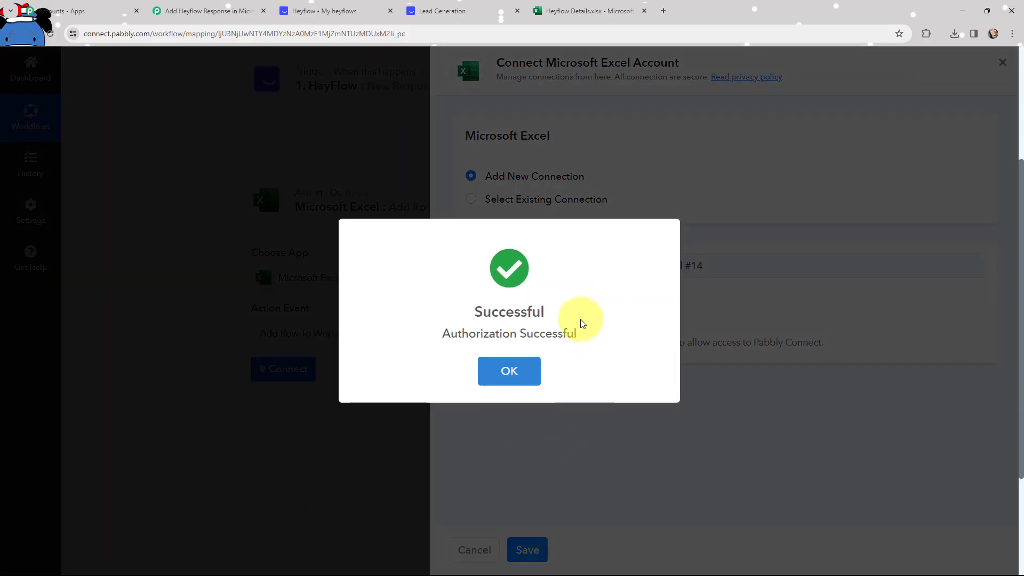
pyautogui.click(509, 369)
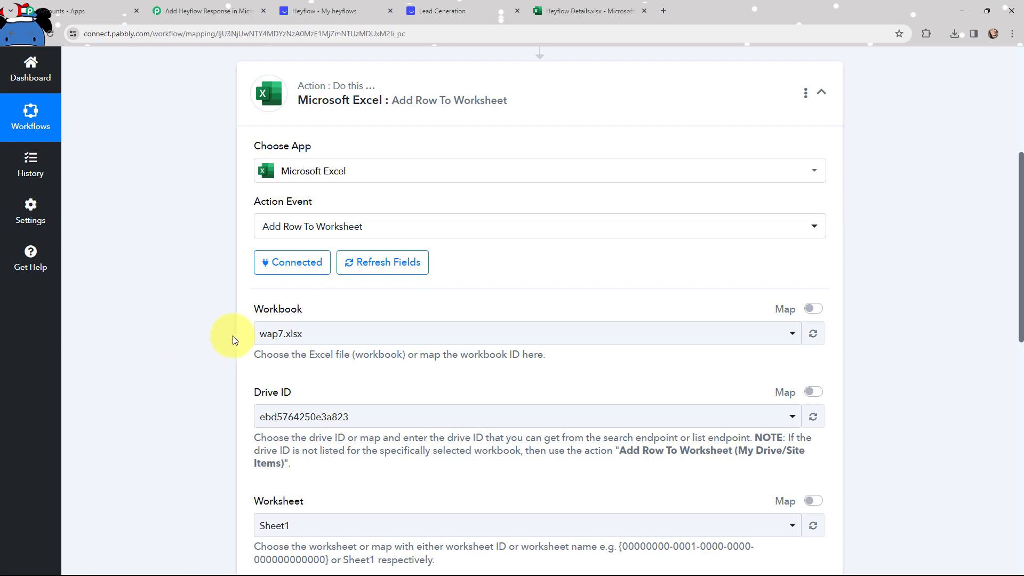
# Search 'heyflo' and select Heyflow Details.xlsx as the Excel action's workbook.
pyautogui.click(587, 10)
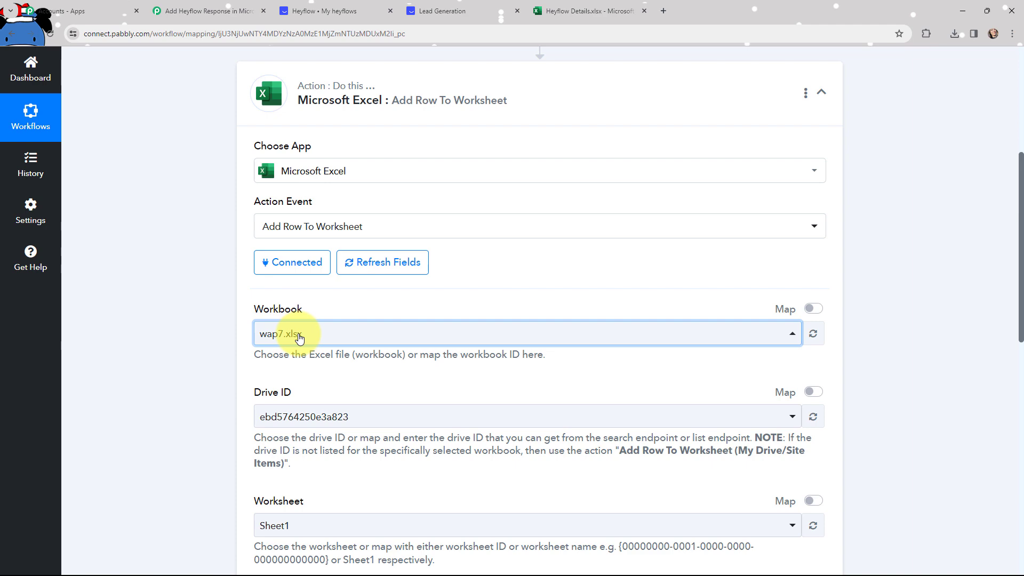
pyautogui.click(299, 338)
pyautogui.write('heyflo')
pyautogui.click(306, 304)
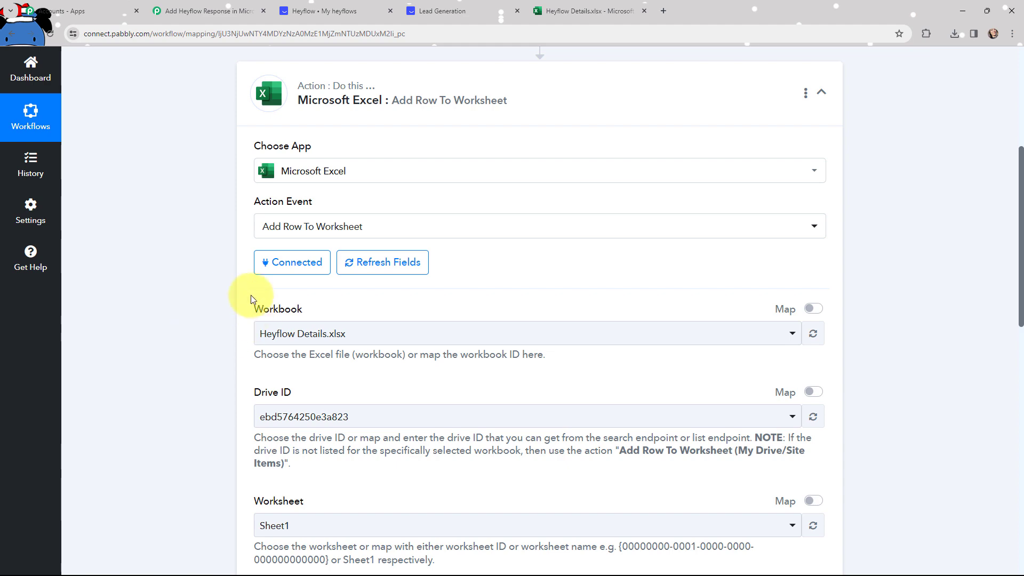
pyautogui.scroll(-2, 232, 308)
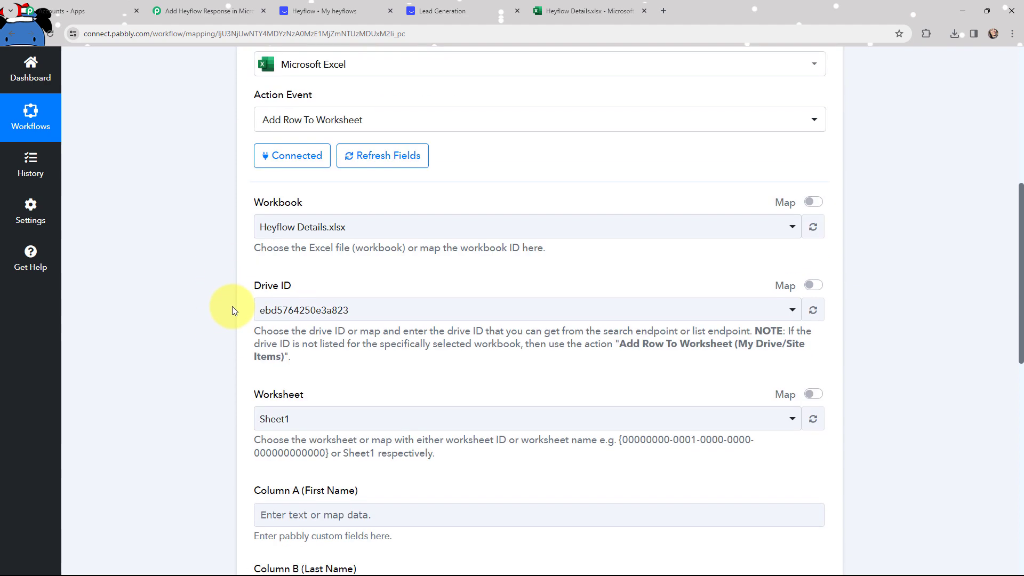
pyautogui.scroll(-3, 225, 291)
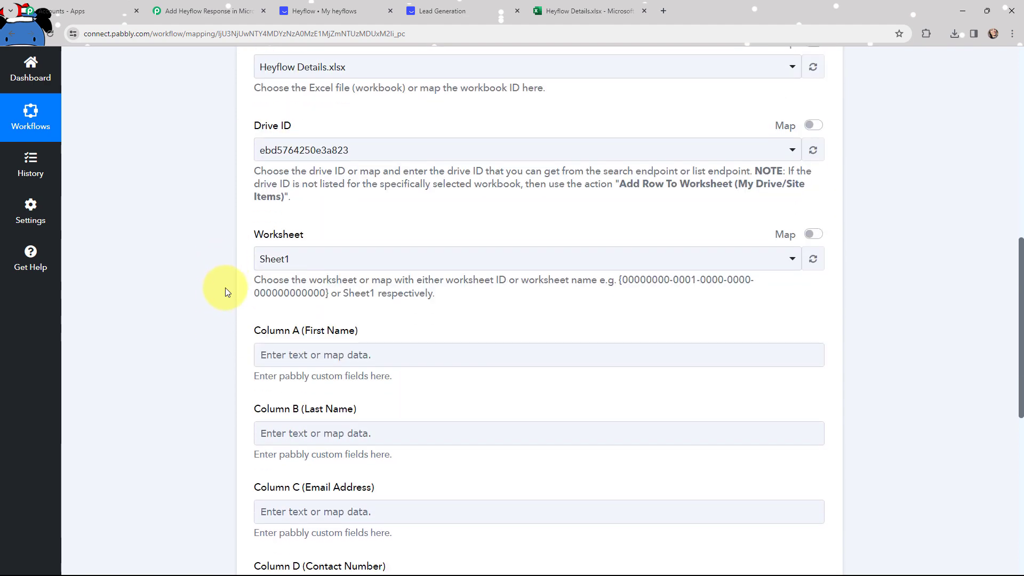
pyautogui.scroll(-2, 225, 290)
# Compare the spreadsheet's column headers with the empty Column A–D fields on Sheet1.
pyautogui.click(557, 11)
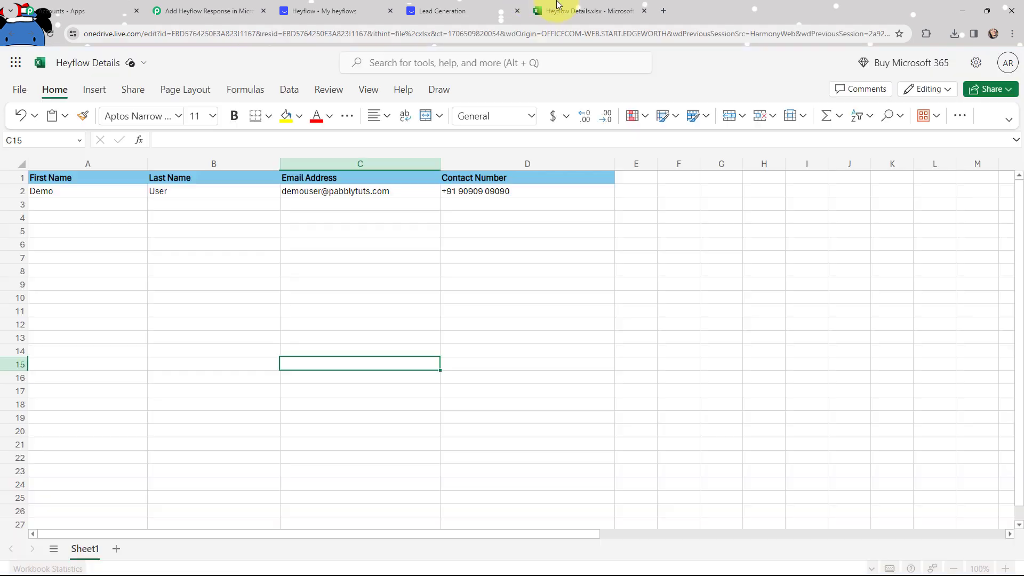
pyautogui.click(208, 5)
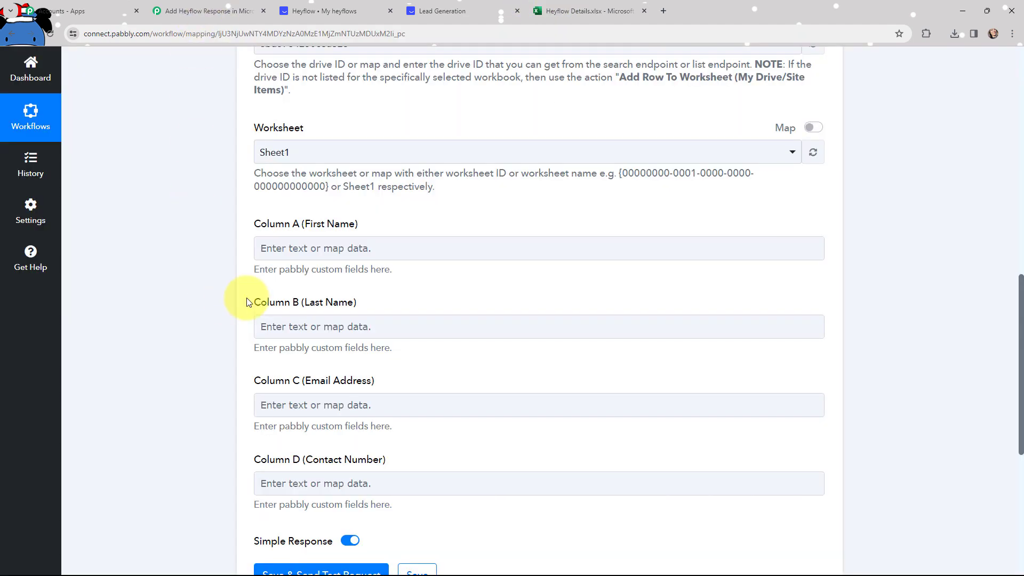
pyautogui.scroll(-1, 207, 181)
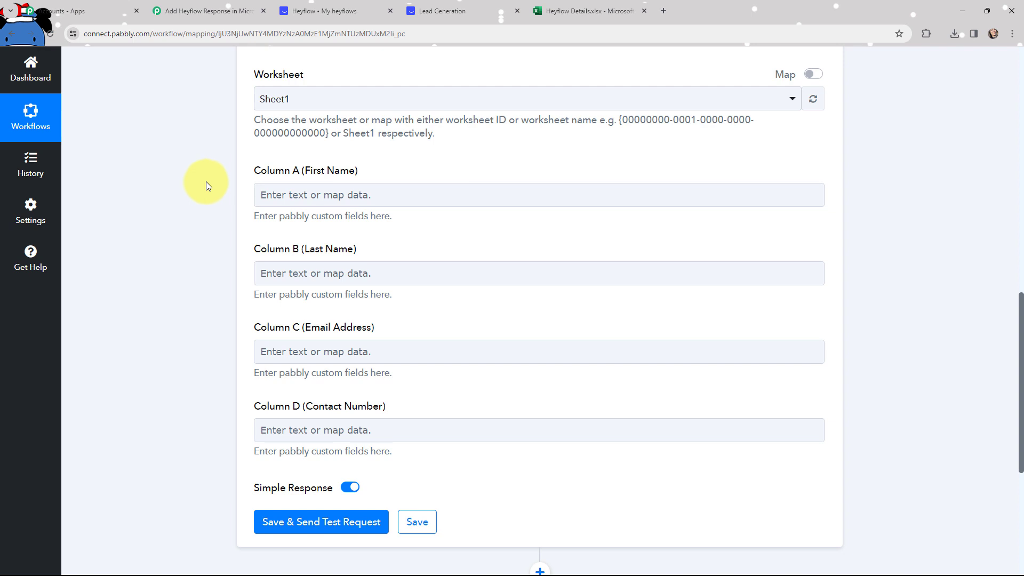
# Map HeyFlow's First Name to Column A and Last Name to Column B.
pyautogui.click(265, 197)
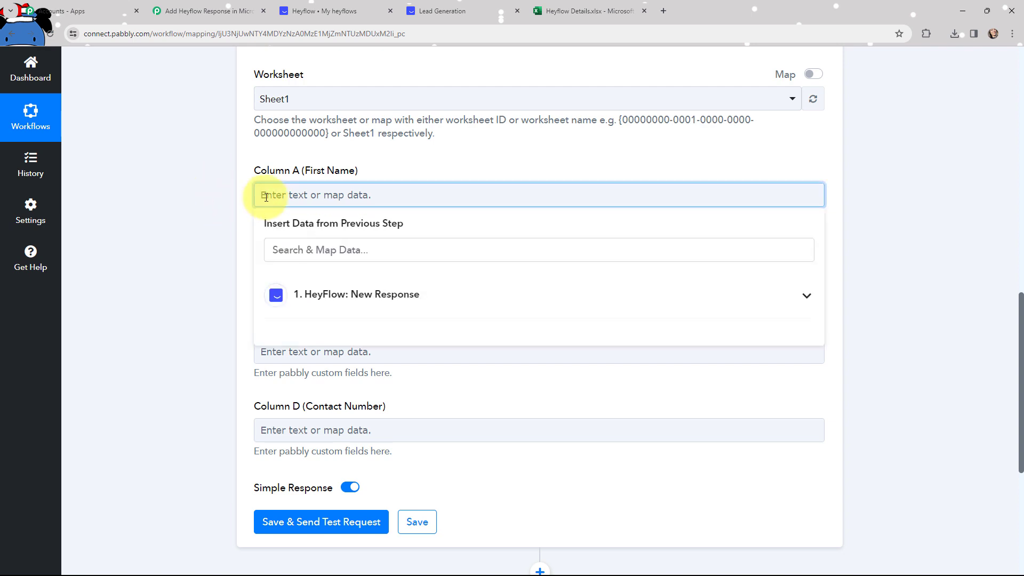
pyautogui.click(290, 291)
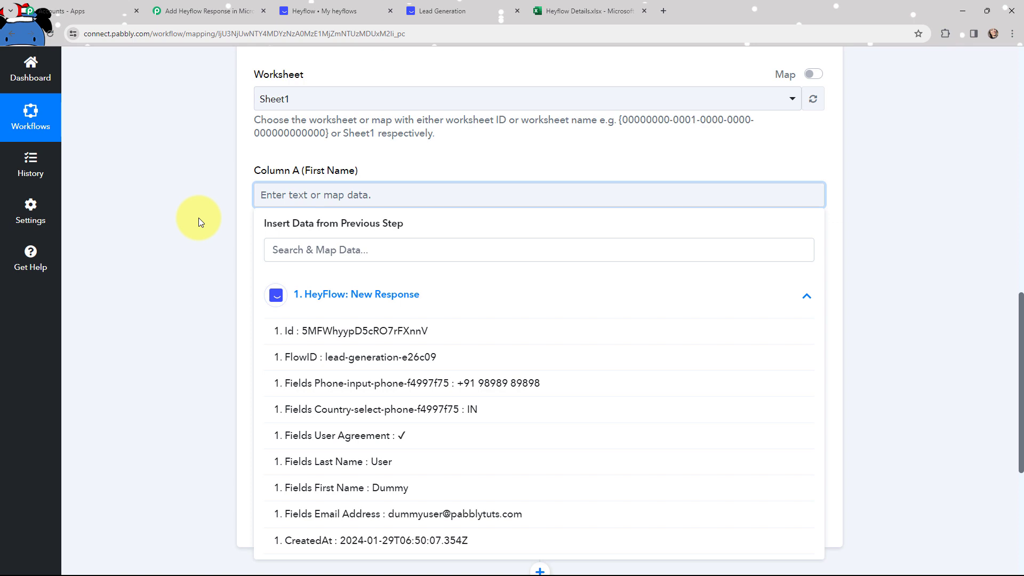
pyautogui.click(364, 488)
pyautogui.click(222, 293)
pyautogui.click(321, 283)
pyautogui.click(361, 380)
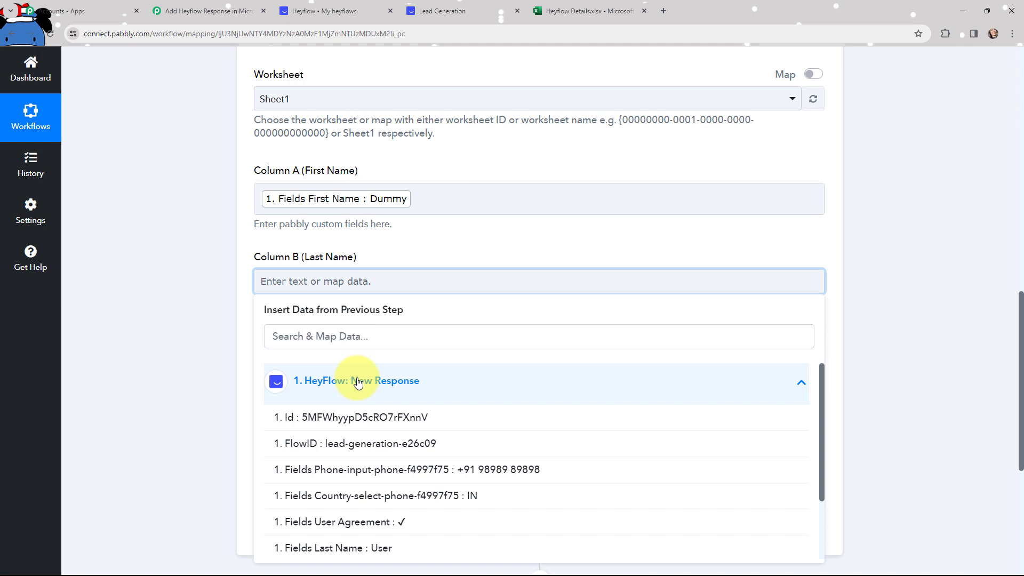
pyautogui.click(375, 547)
pyautogui.click(213, 320)
pyautogui.scroll(-3, 395, 228)
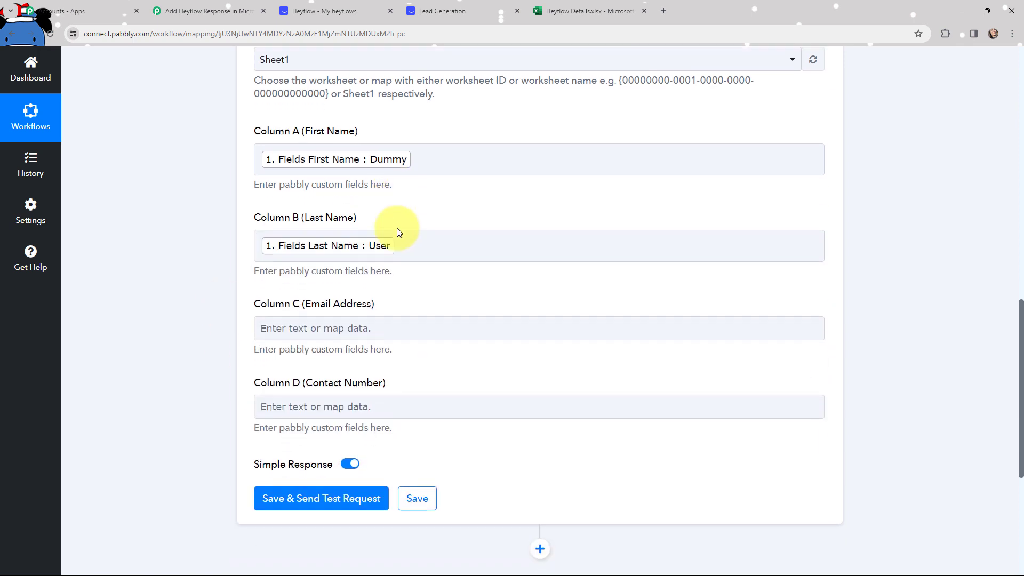
# Map HeyFlow's Email Address to Column C and the phone-input field to Column D.
pyautogui.click(374, 205)
pyautogui.click(395, 313)
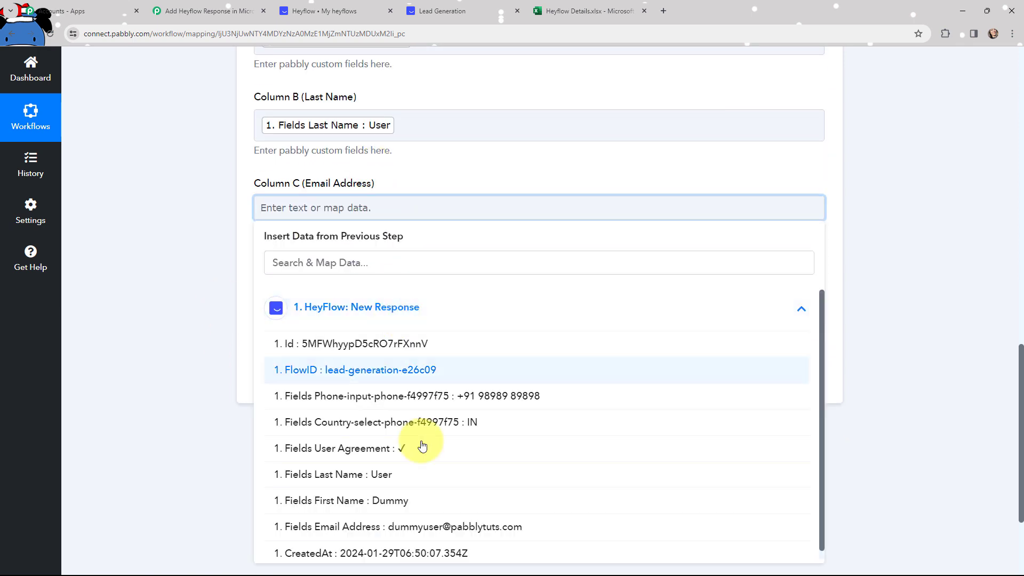
pyautogui.click(440, 528)
pyautogui.click(208, 312)
pyautogui.click(427, 292)
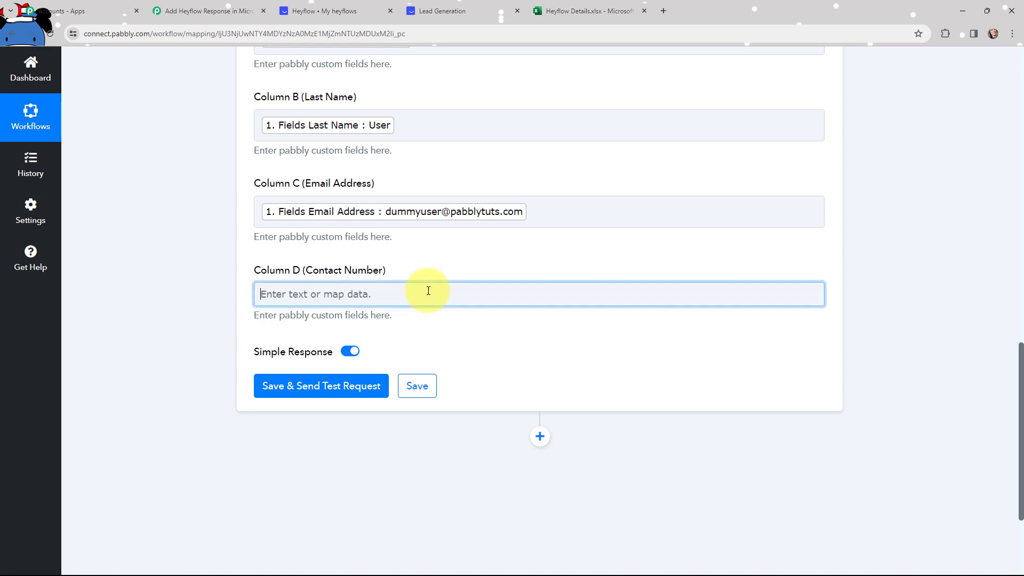
pyautogui.click(419, 409)
pyautogui.click(429, 482)
pyautogui.click(229, 258)
pyautogui.scroll(2, 229, 258)
pyautogui.scroll(1, 229, 258)
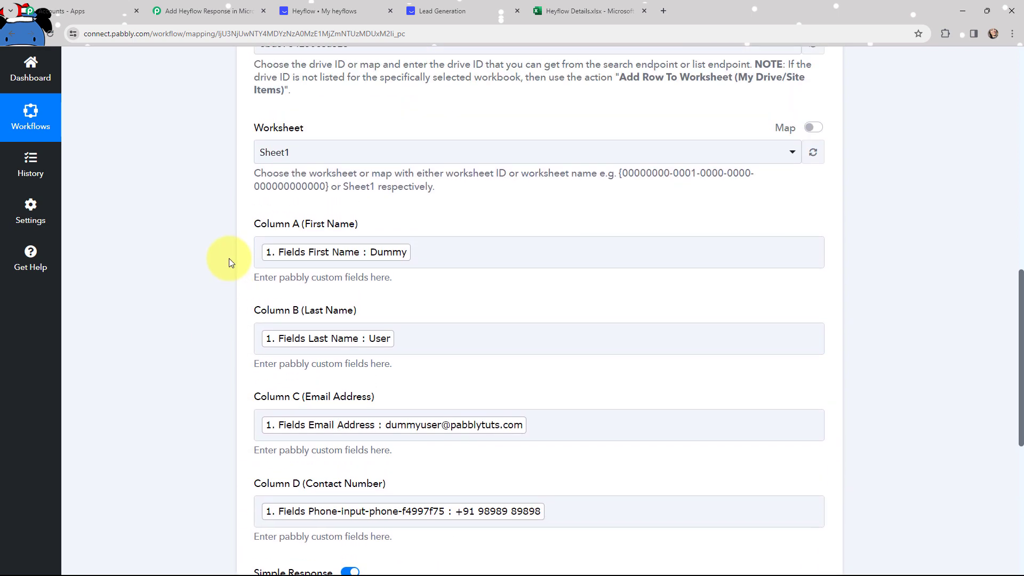
pyautogui.scroll(-1, 229, 258)
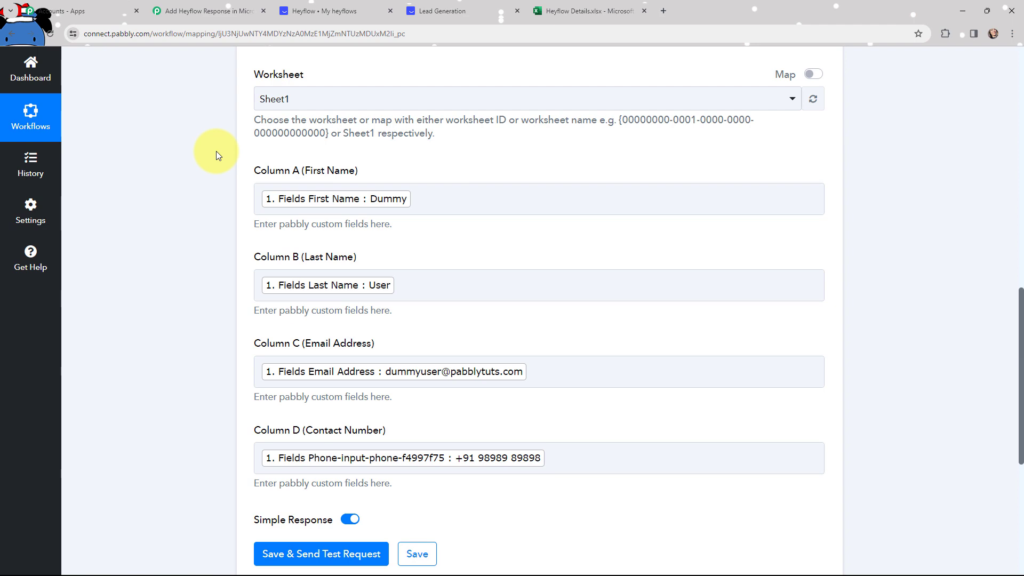
# Save and send a test request, then confirm the new row 3 at Sheet1!A3:D3 in the spreadsheet.
pyautogui.scroll(-5, 216, 151)
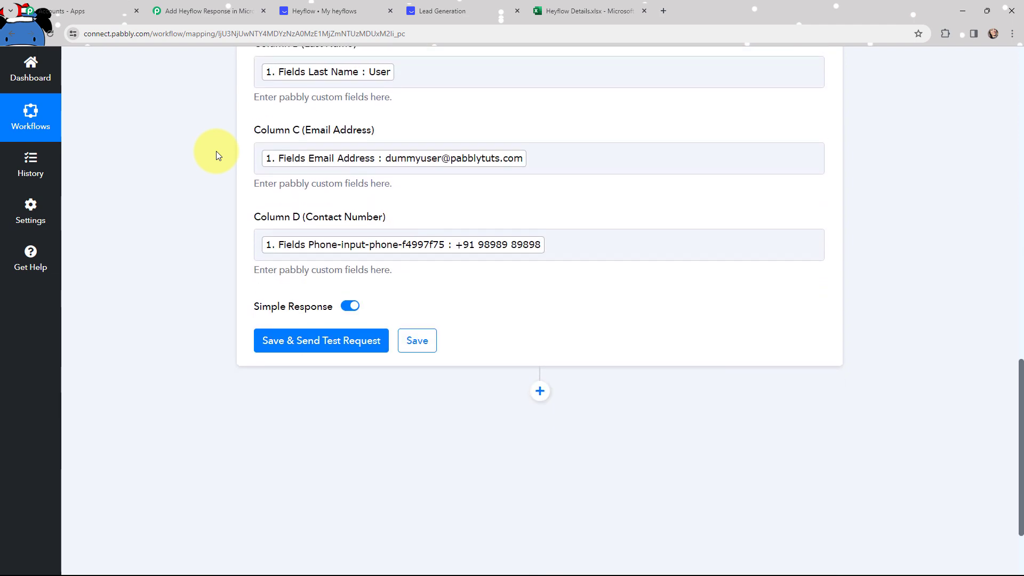
pyautogui.click(325, 342)
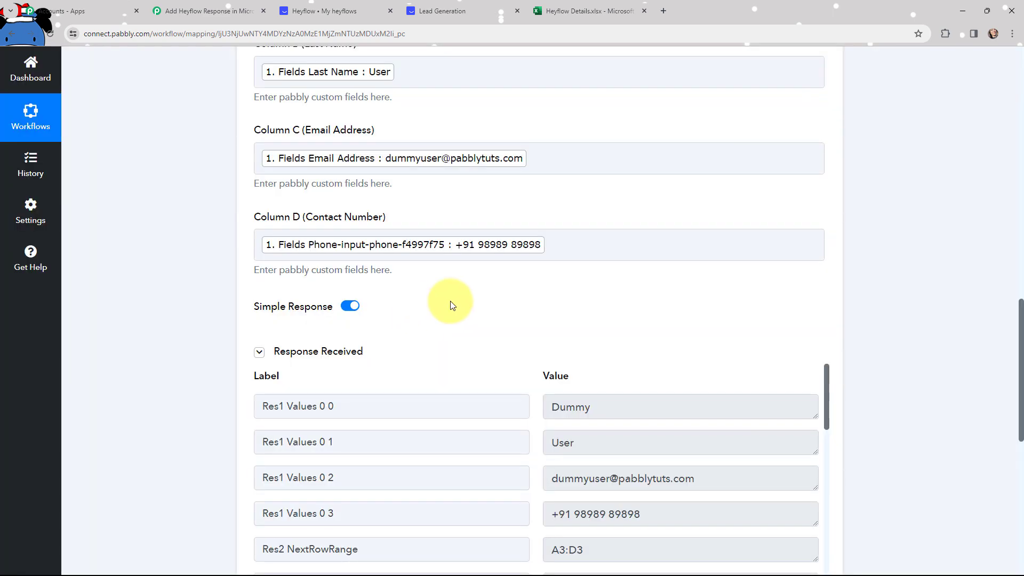
pyautogui.scroll(-2, 518, 283)
pyautogui.scroll(-2, 522, 228)
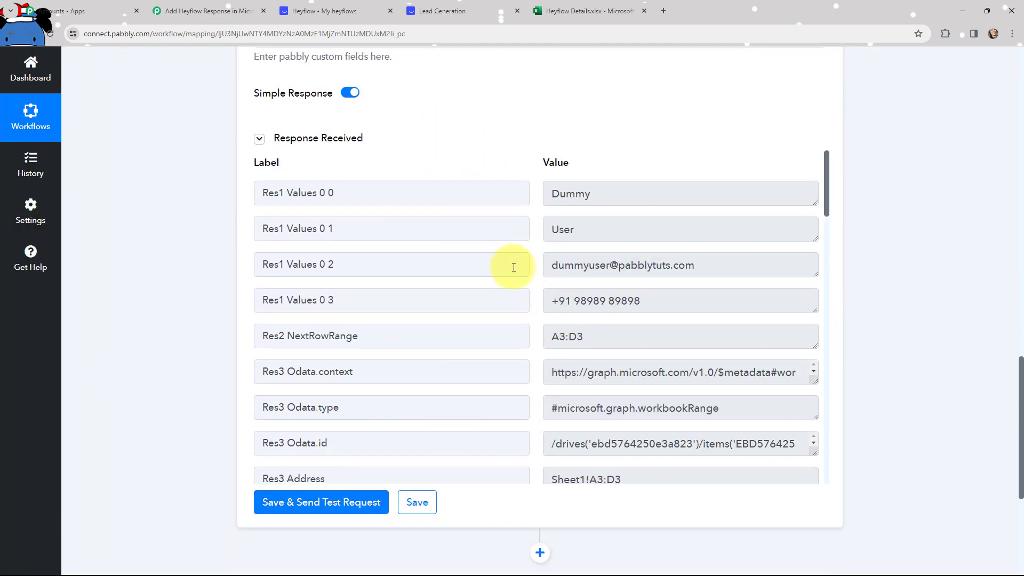
pyautogui.hotkey('ctrl', '5')
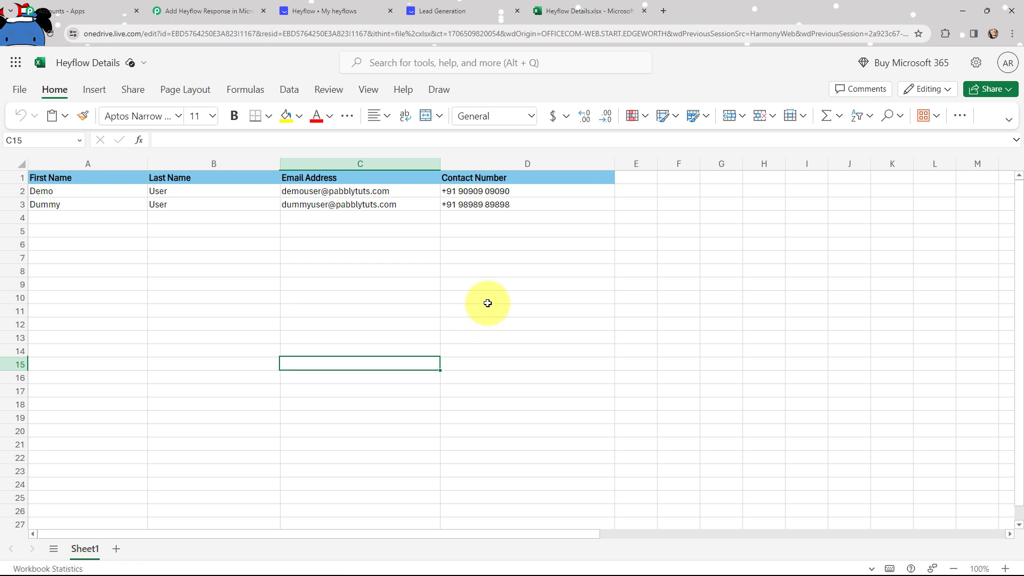